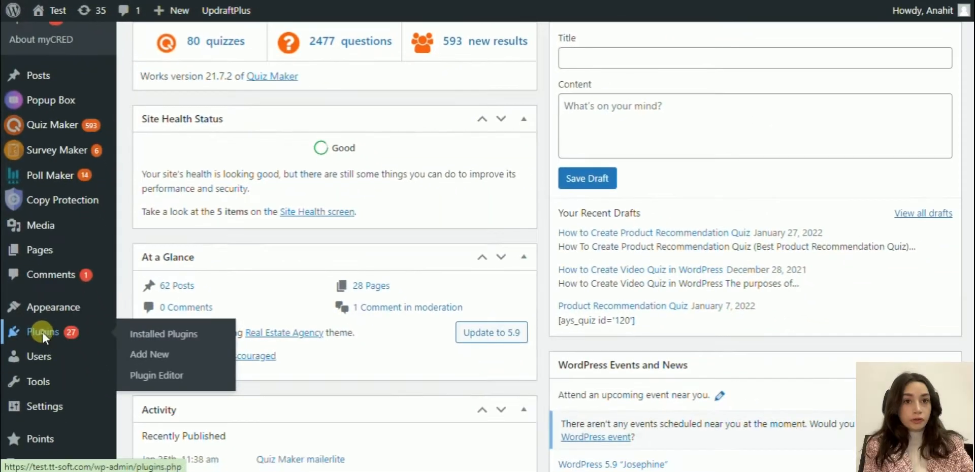
Look up Survey Maker in the plugin directory and review its details and installation notes.
left_click(43, 335)
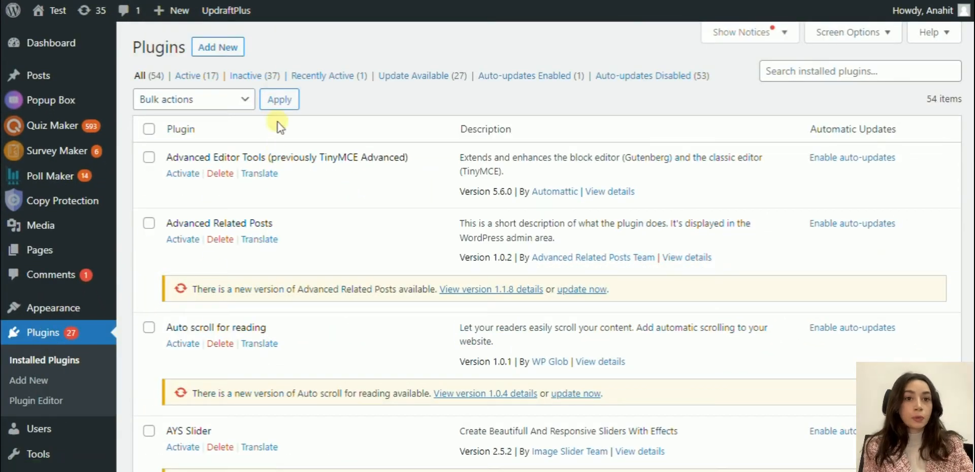
left_click(228, 53)
left_click(788, 88)
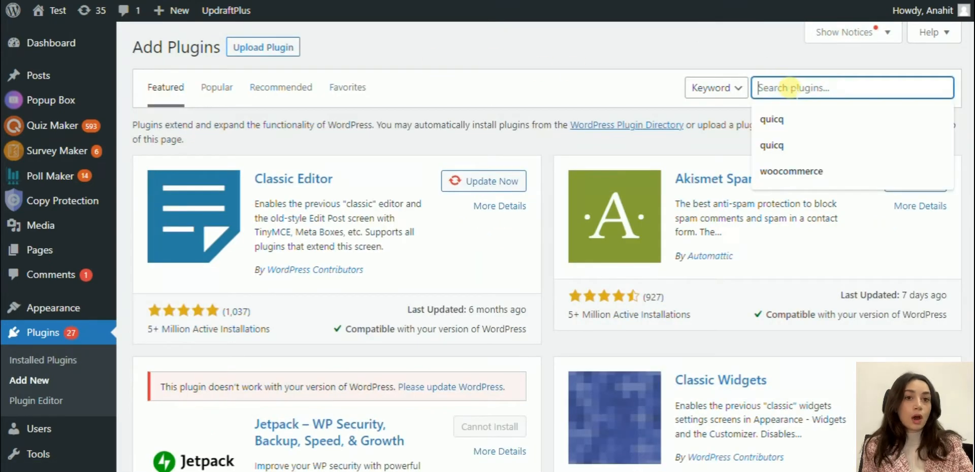
type("Survey Maker")
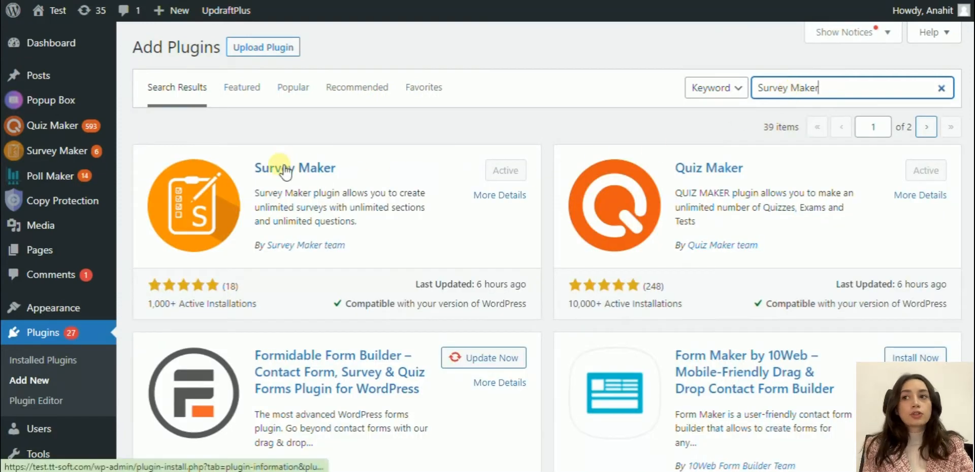
left_click(283, 166)
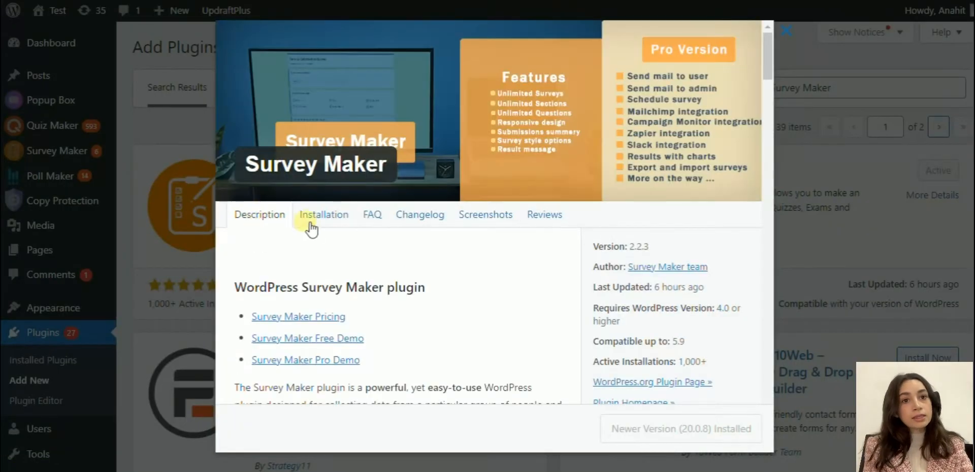
left_click(323, 214)
scroll(402, 251, "down", 3)
scroll(401, 252, "down", 3)
scroll(405, 254, "down", 2)
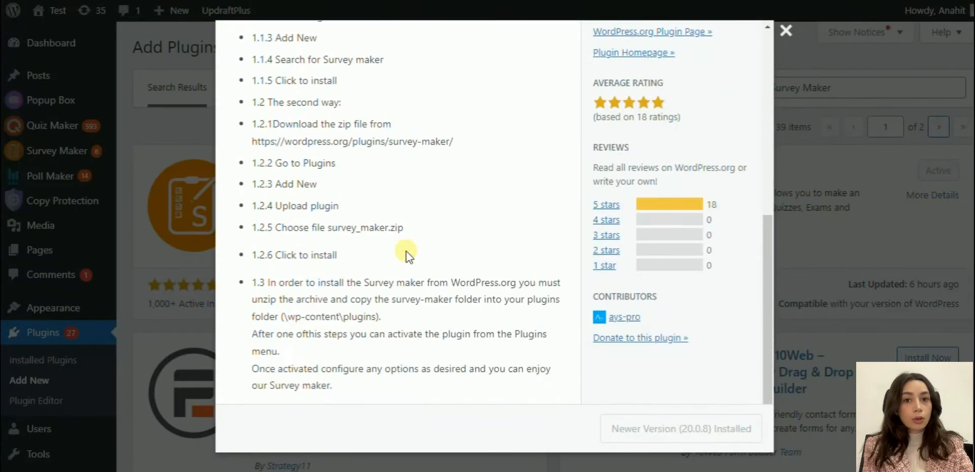
left_click(786, 31)
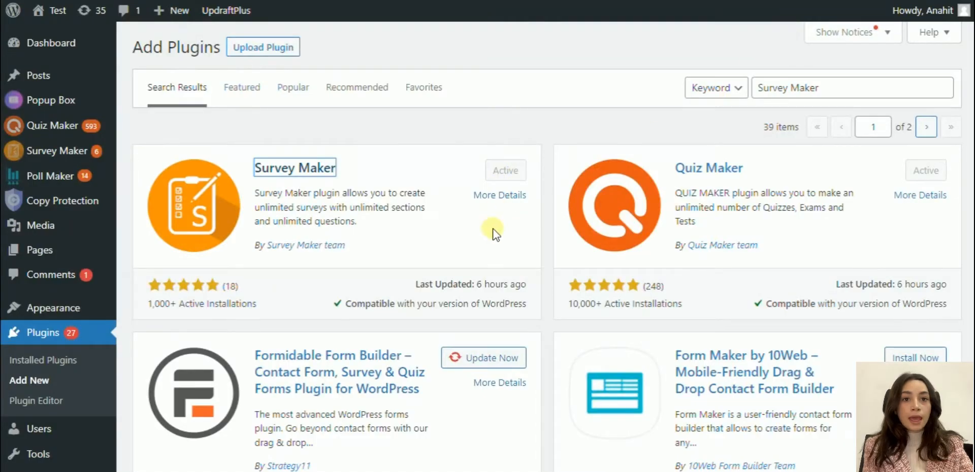
Return to Installed Plugins and search for 'Survey' to confirm Survey Maker is active.
left_click(43, 332)
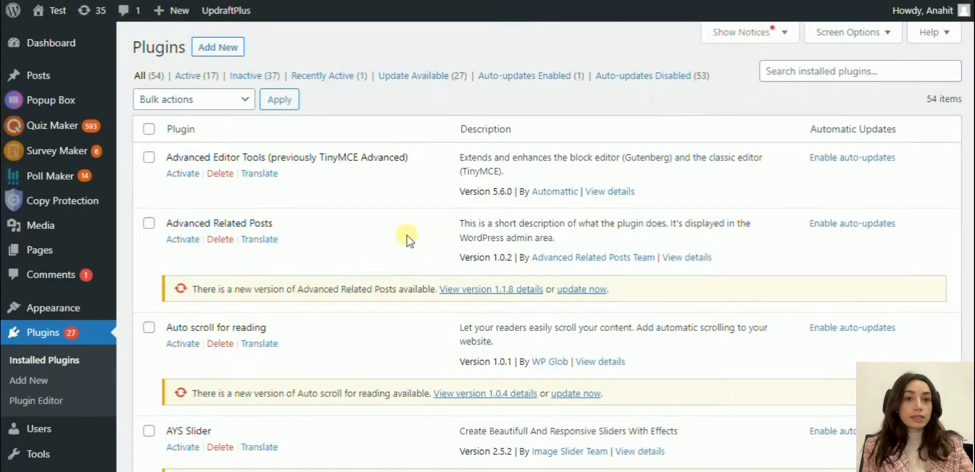
left_click(816, 70)
type("Survey")
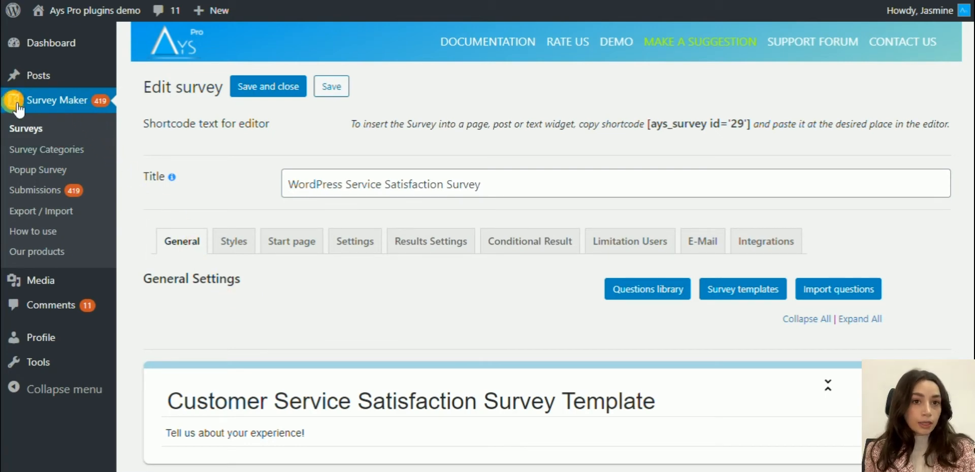
Go to the Survey Maker surveys list and start a new survey.
left_click(64, 106)
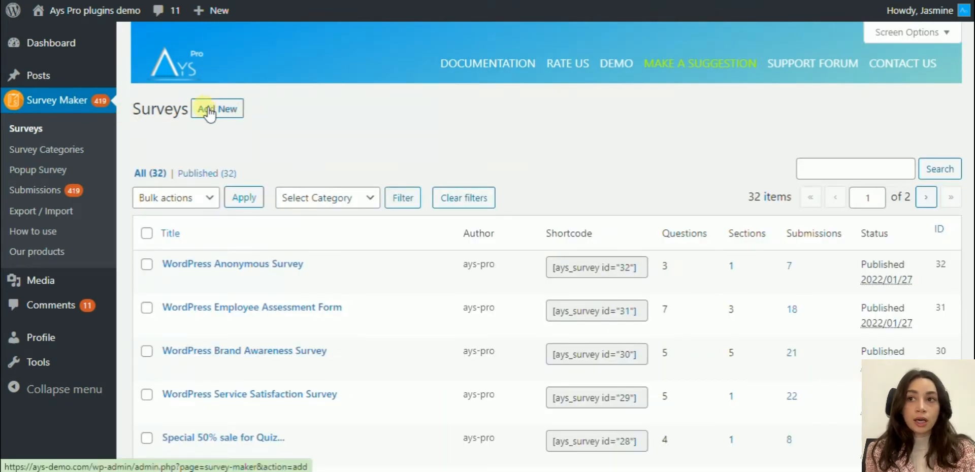
scroll(229, 320, "down", 3)
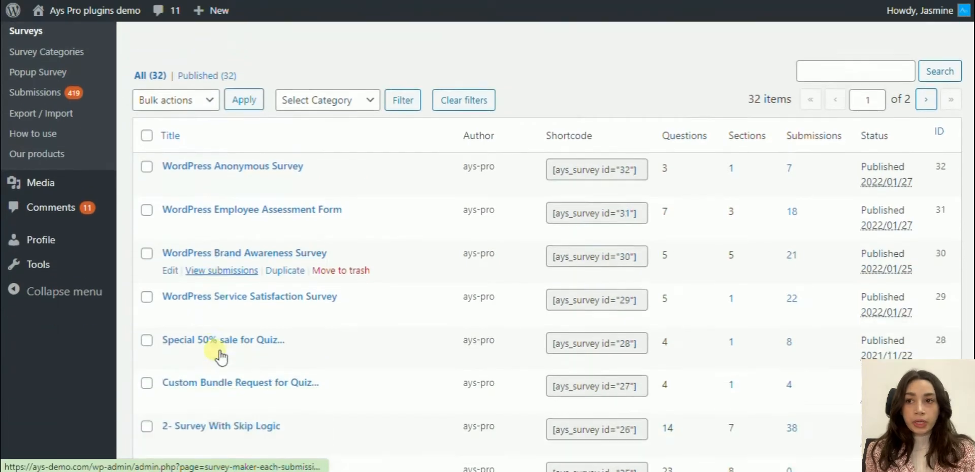
scroll(229, 304, "down", 2)
scroll(221, 351, "up", 5)
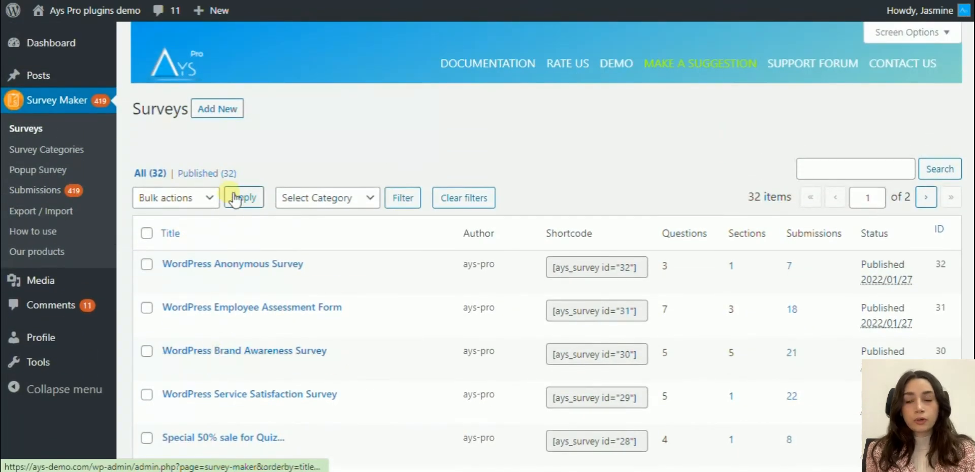
left_click(217, 109)
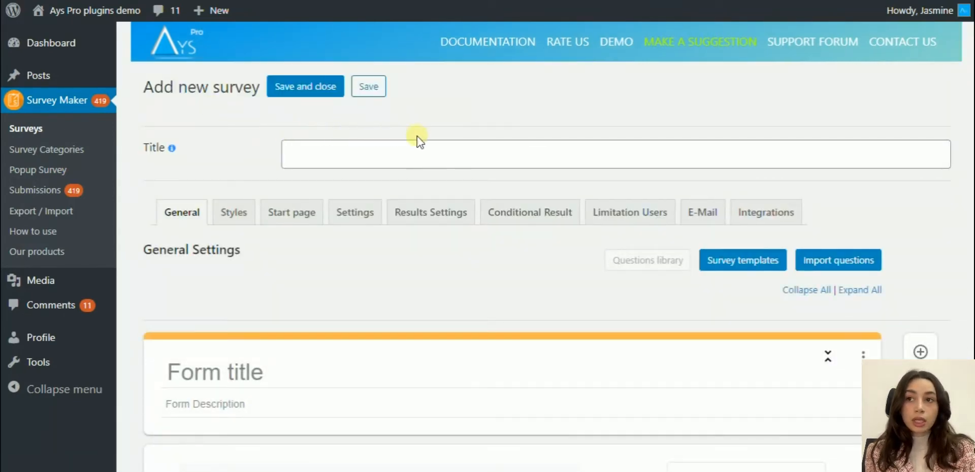
scroll(546, 128, "down", 1)
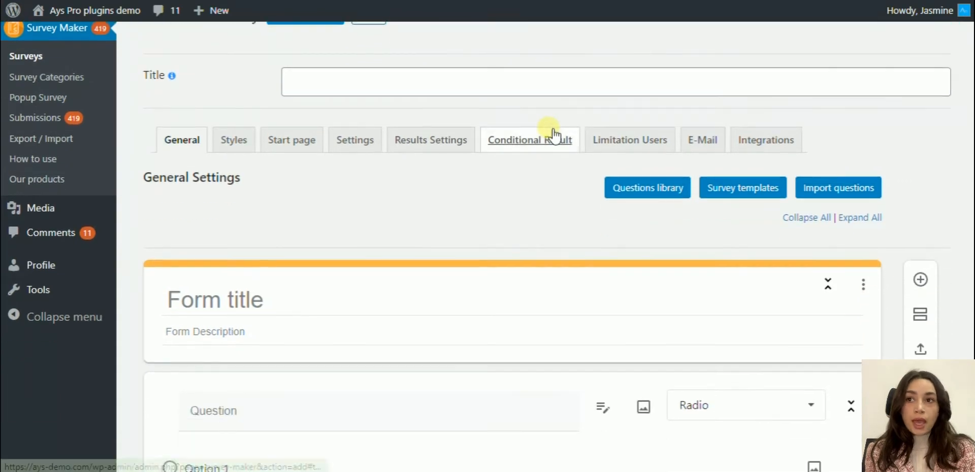
left_click_drag(259, 251, 188, 251)
Focus the survey title field and select the 'WordPress Service Satisfaction Survey' title text.
left_click_drag(188, 177, 135, 179)
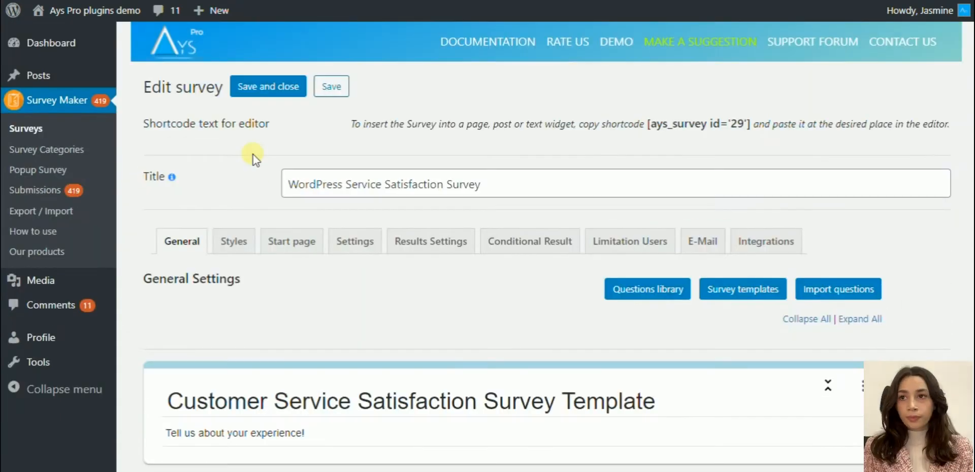
left_click(515, 183)
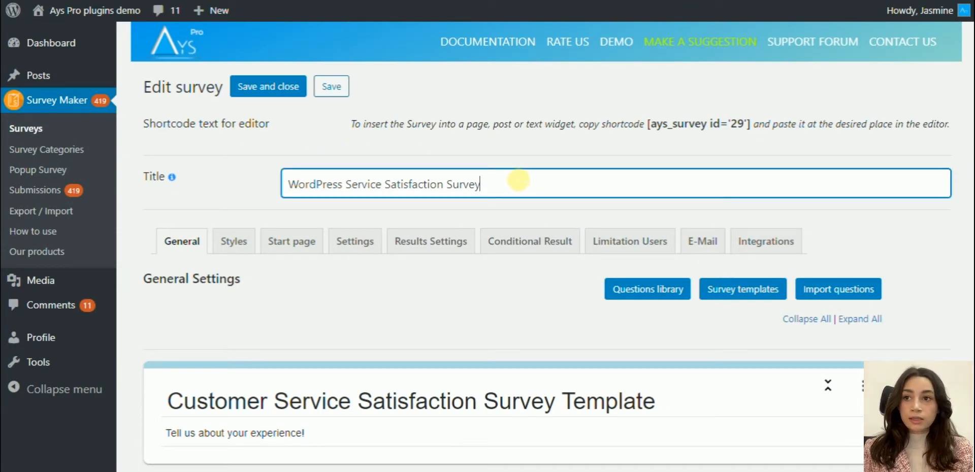
scroll(516, 181, "down", 1)
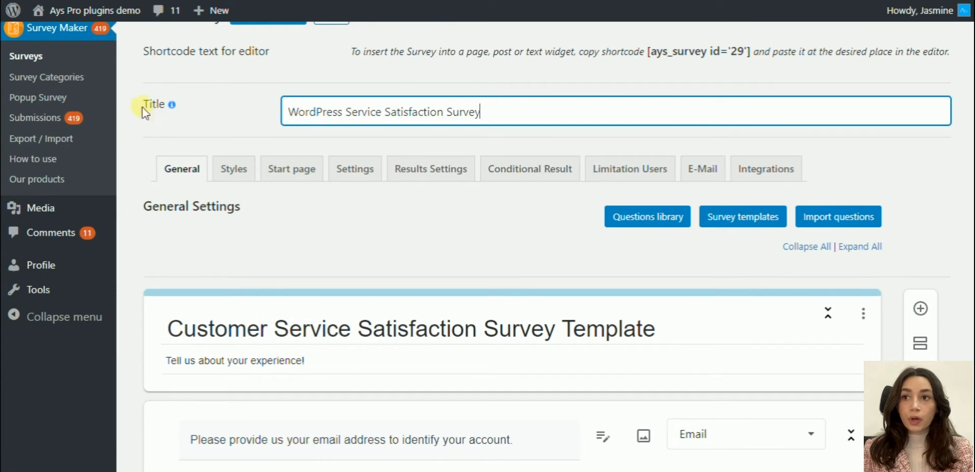
left_click_drag(142, 107, 169, 108)
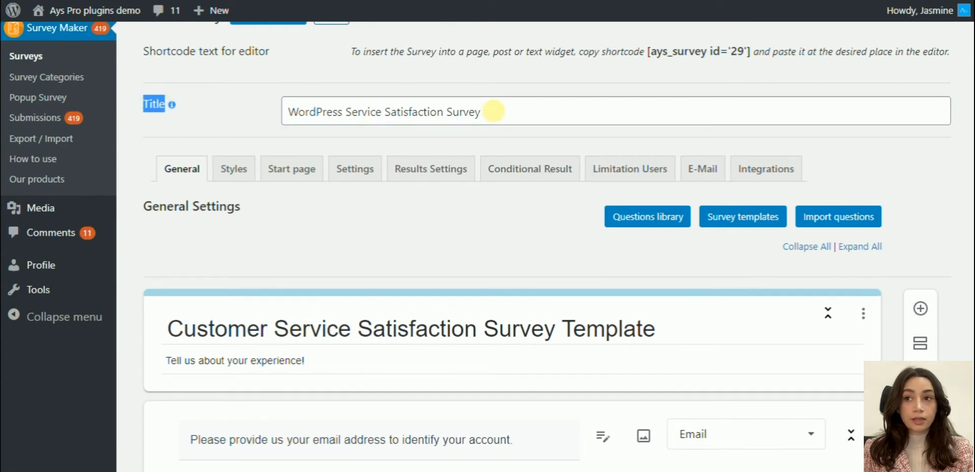
left_click(493, 111)
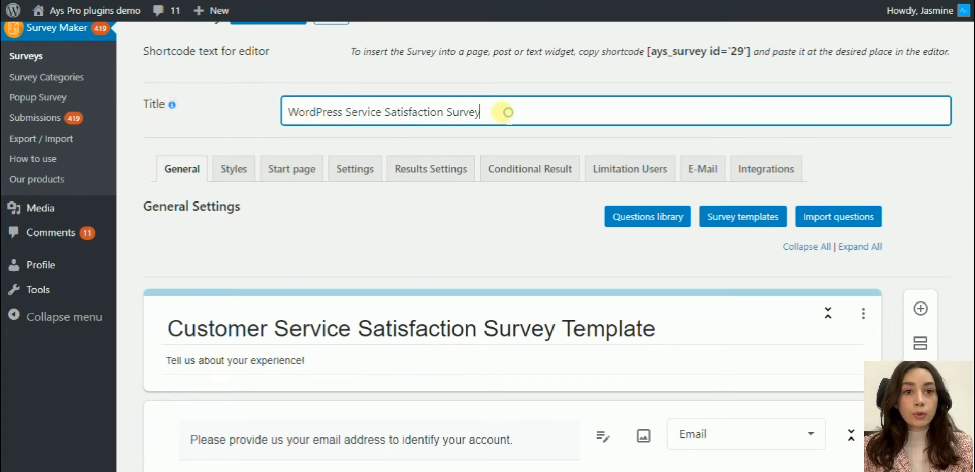
left_click_drag(508, 112, 299, 109)
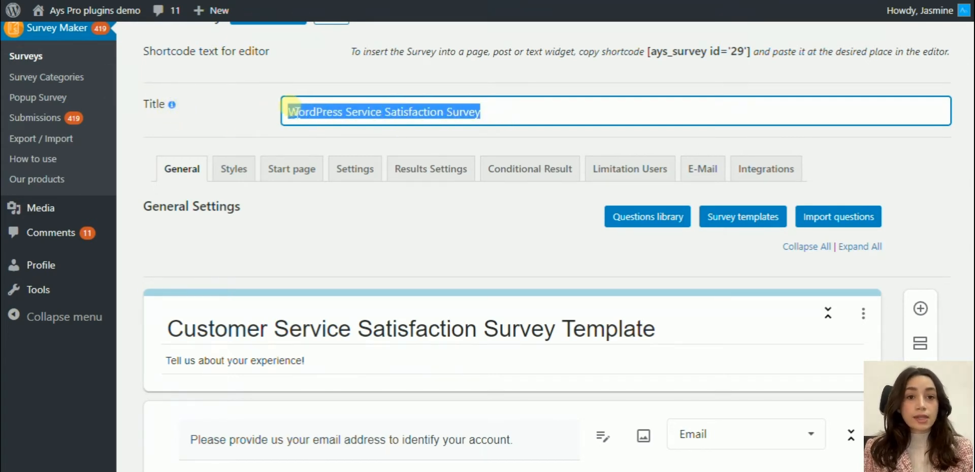
scroll(494, 136, "down", 1)
left_click(496, 135)
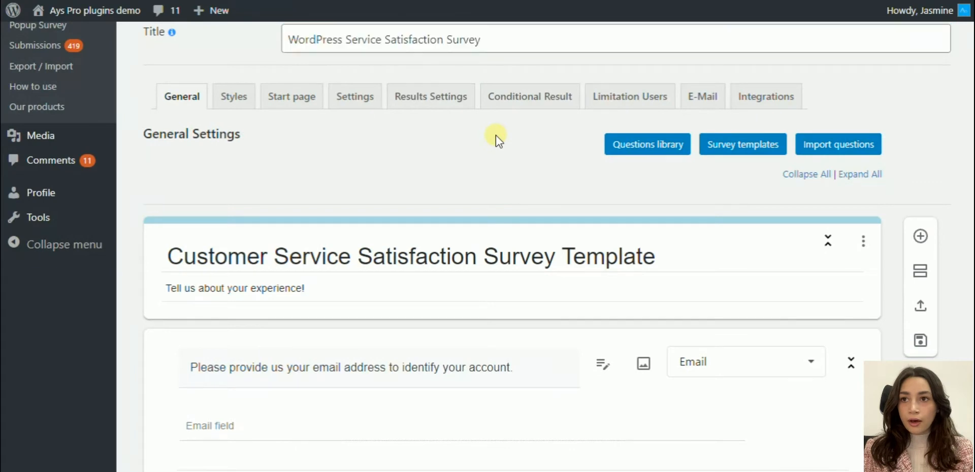
scroll(495, 135, "down", 1)
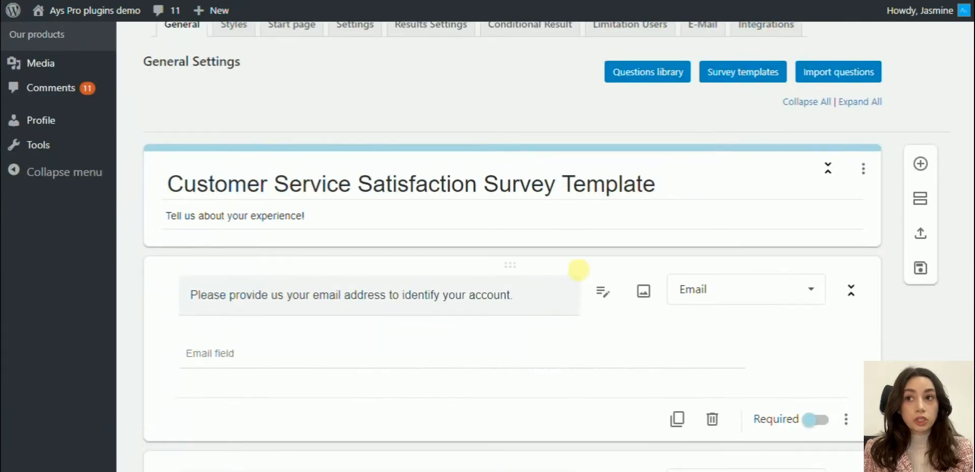
mouse_move(292, 347)
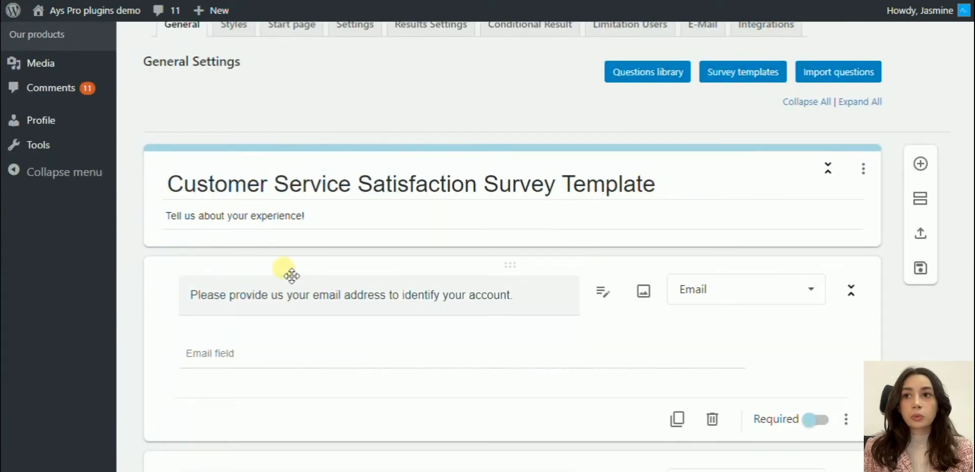
left_click_drag(239, 65, 153, 74)
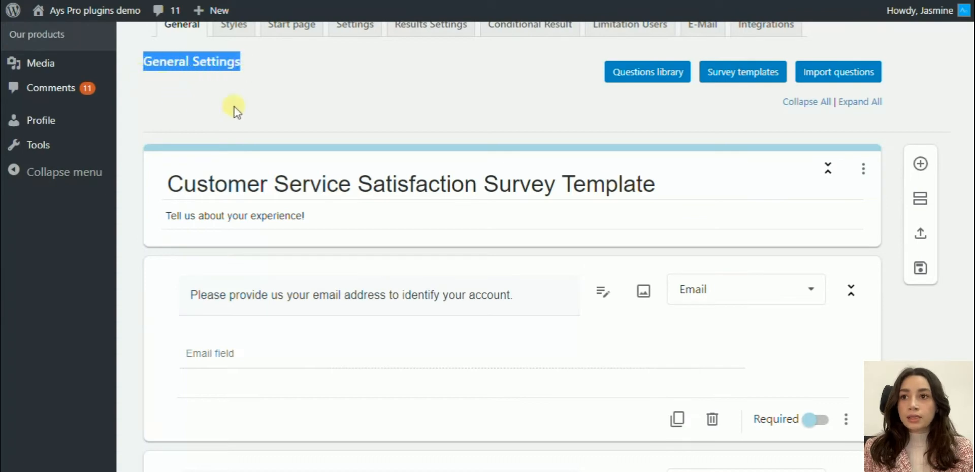
left_click(667, 188)
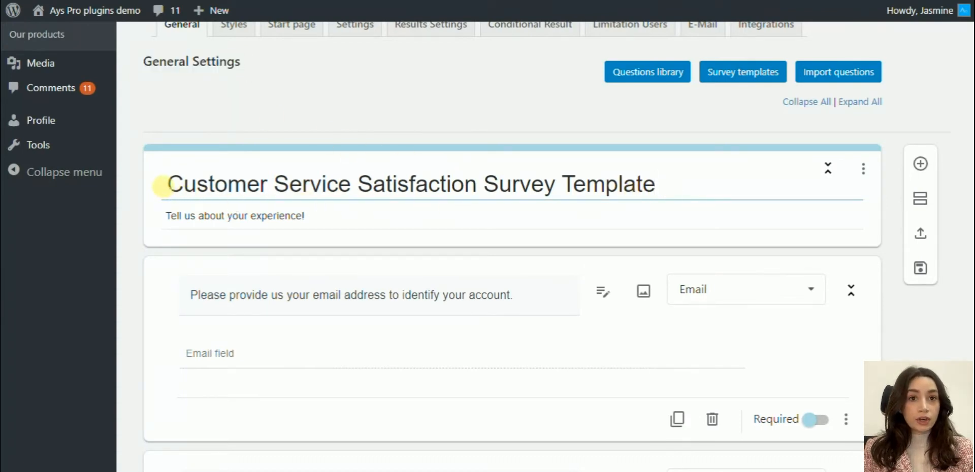
left_click_drag(167, 185, 669, 184)
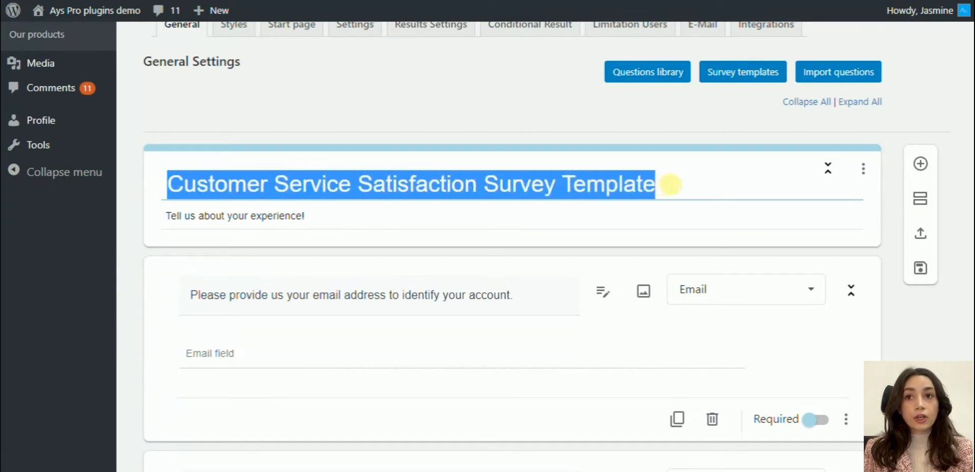
left_click(686, 185)
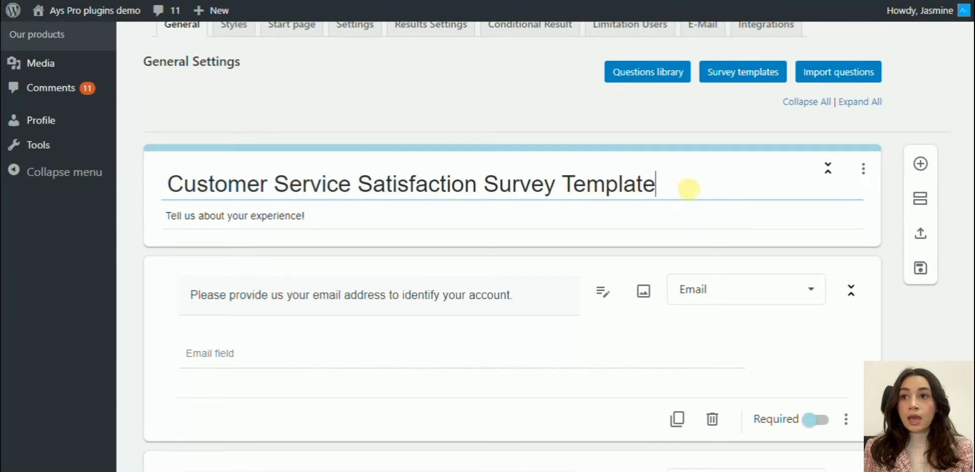
scroll(688, 188, "down", 1)
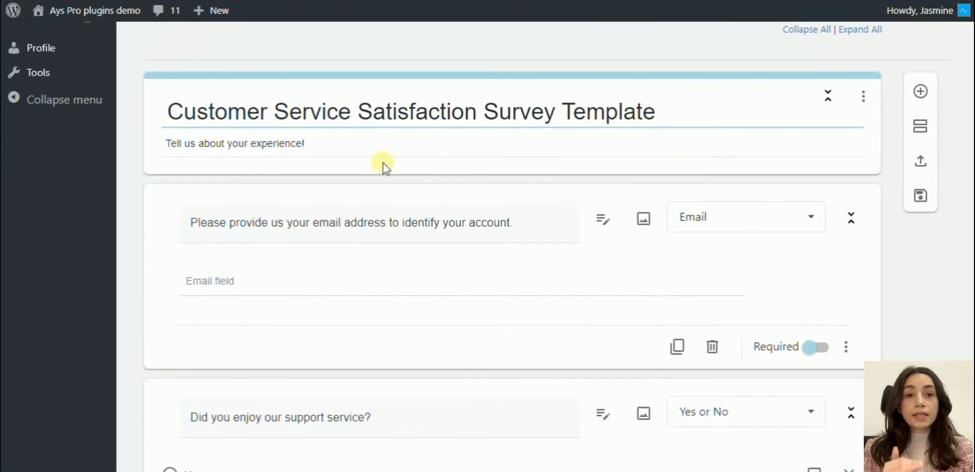
left_click(311, 144)
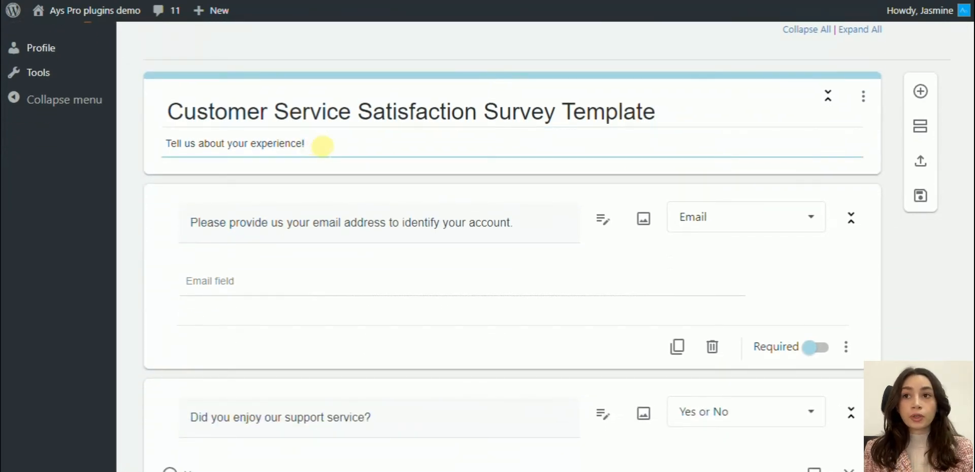
left_click_drag(306, 145, 157, 142)
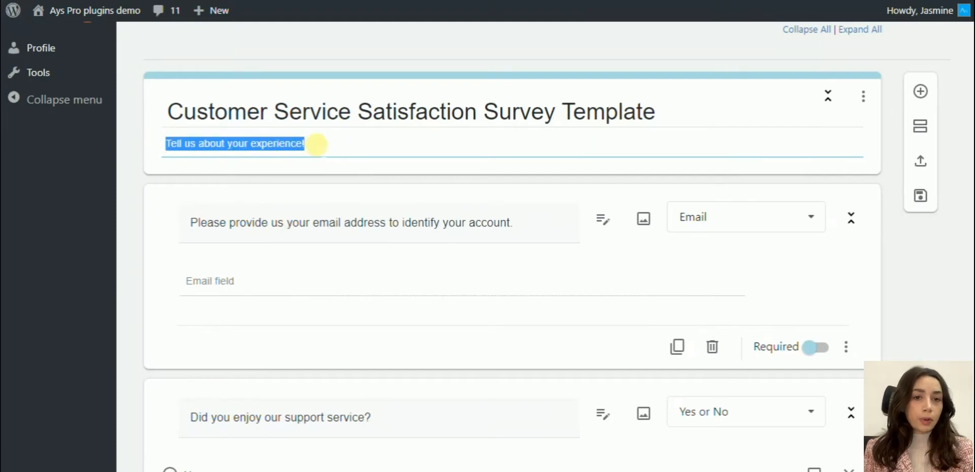
left_click(326, 143)
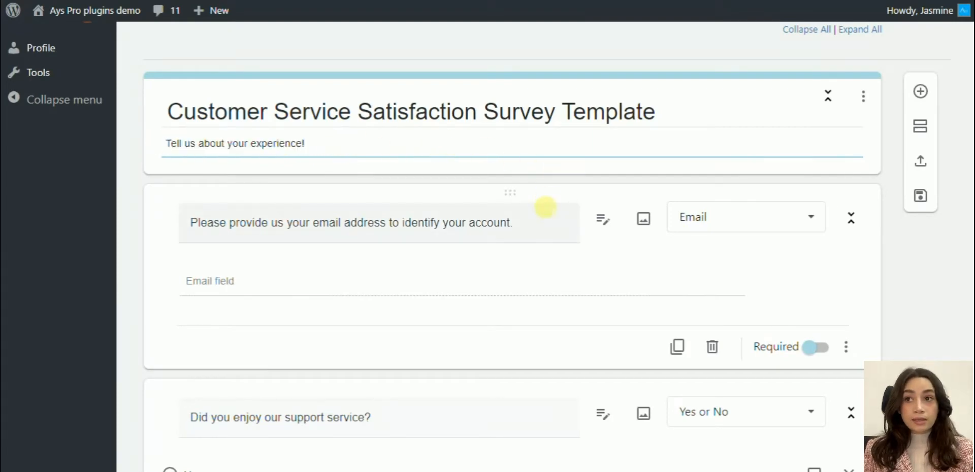
scroll(550, 185, "down", 1)
left_click(534, 150)
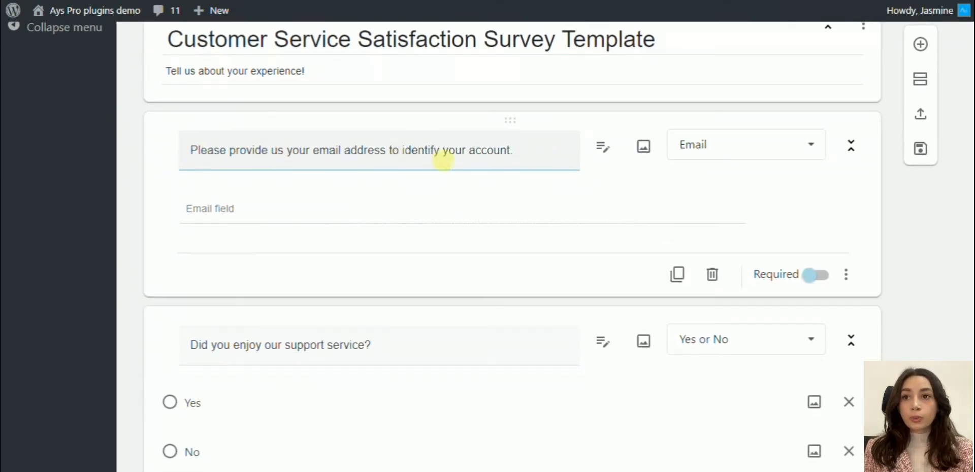
left_click(726, 145)
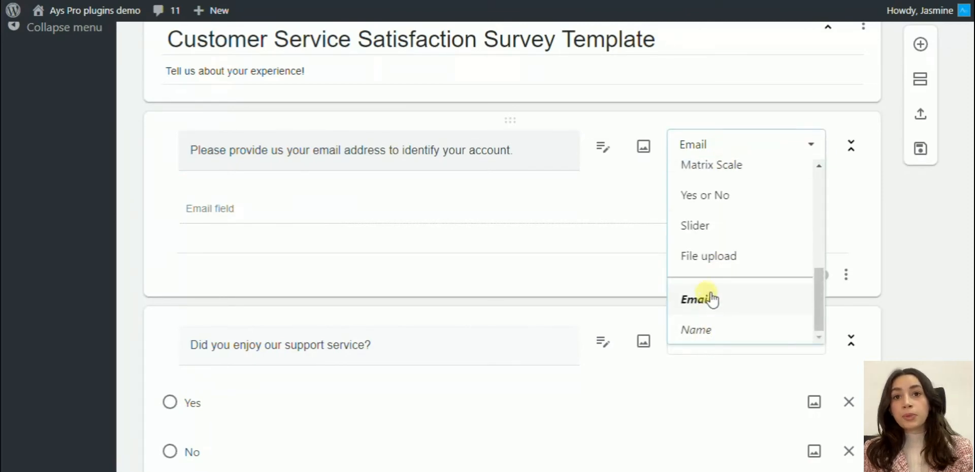
scroll(704, 304, "up", 5)
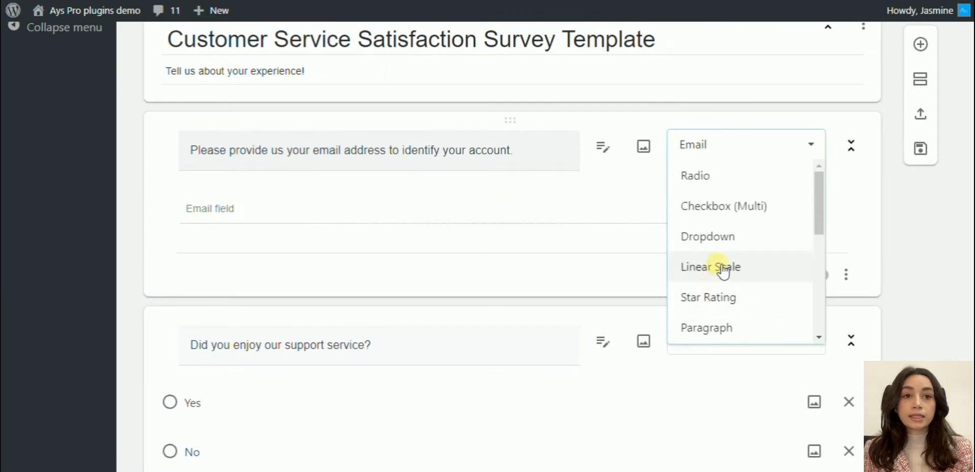
scroll(712, 301, "up", 2)
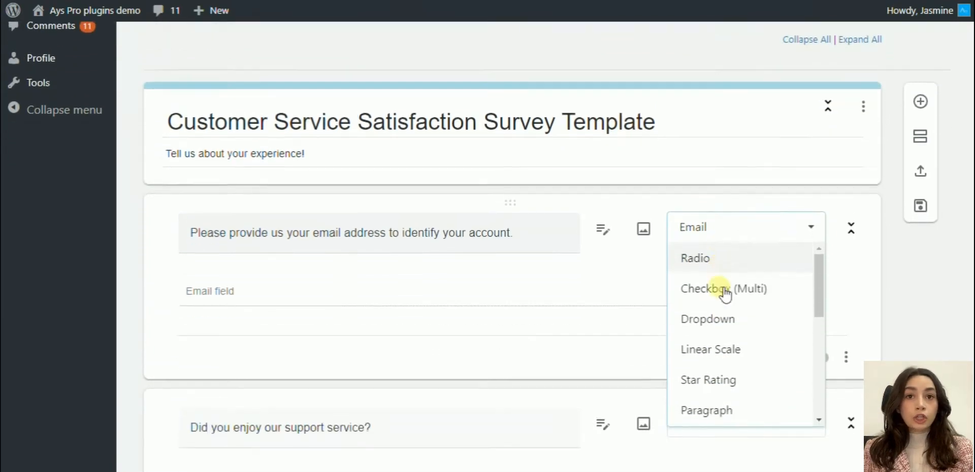
scroll(725, 287, "down", 3)
left_click_drag(821, 130, 821, 219)
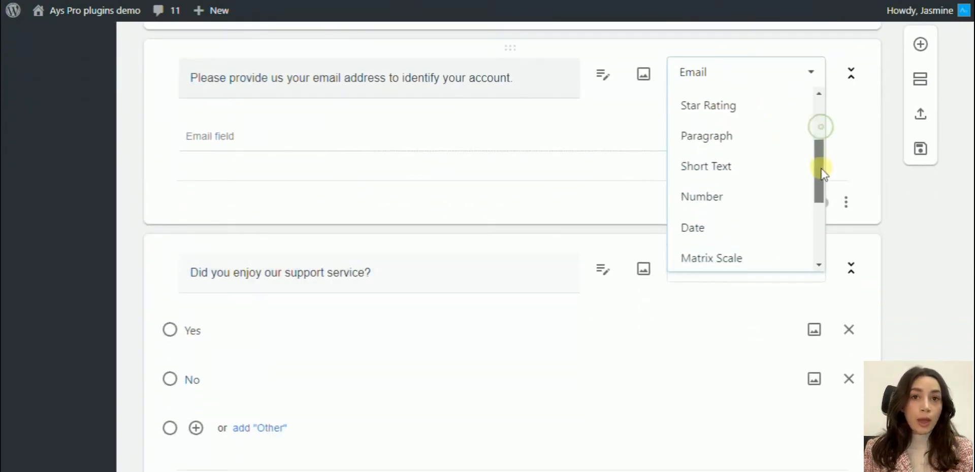
left_click(626, 114)
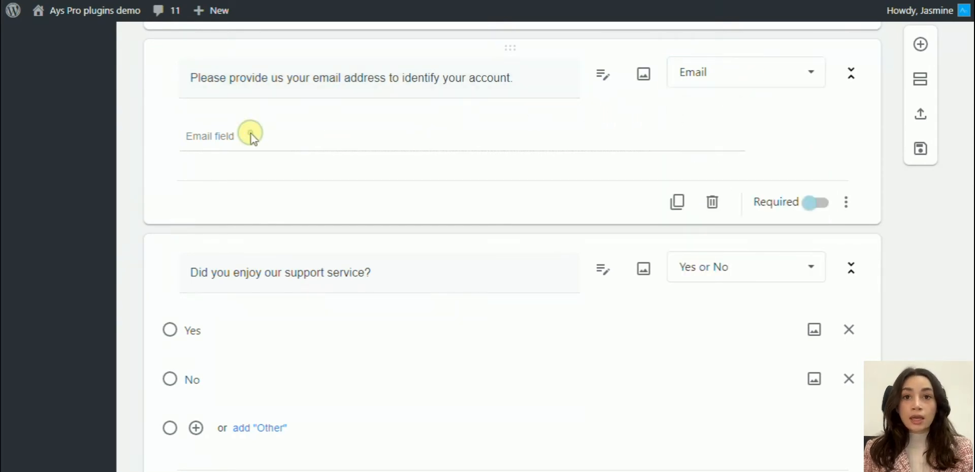
scroll(251, 136, "down", 4)
scroll(377, 149, "down", 5)
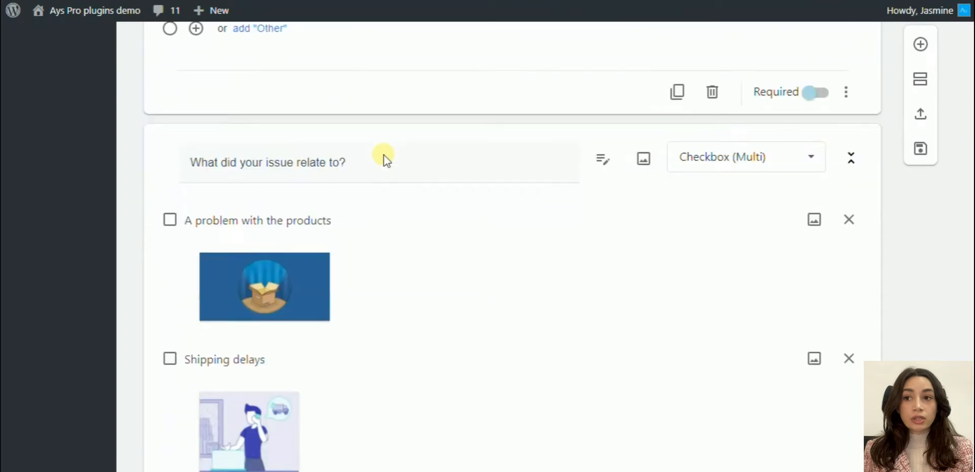
scroll(383, 159, "down", 2)
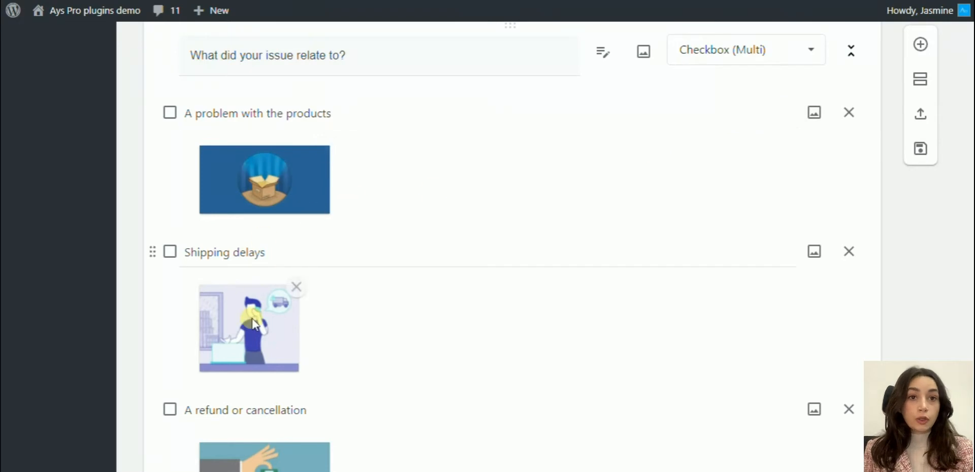
scroll(253, 320, "down", 1)
scroll(253, 320, "down", 2)
scroll(260, 320, "down", 1)
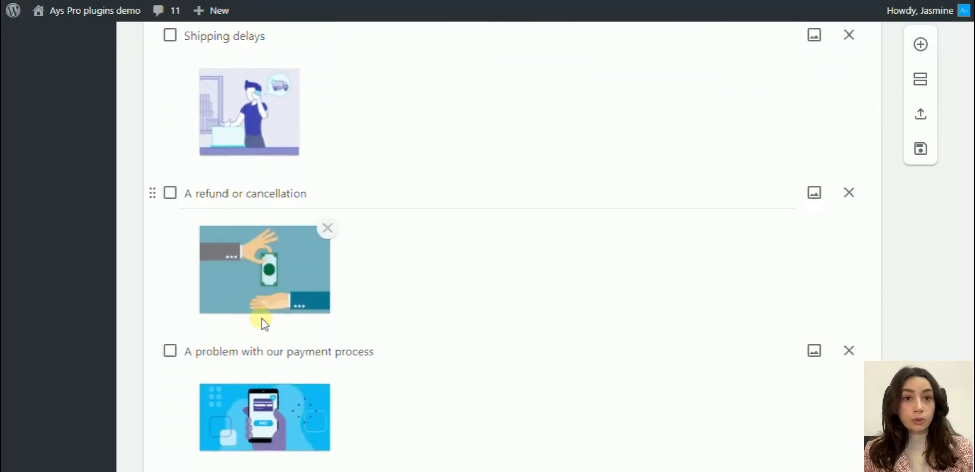
scroll(263, 320, "up", 3)
scroll(266, 319, "up", 2)
scroll(265, 320, "up", 1)
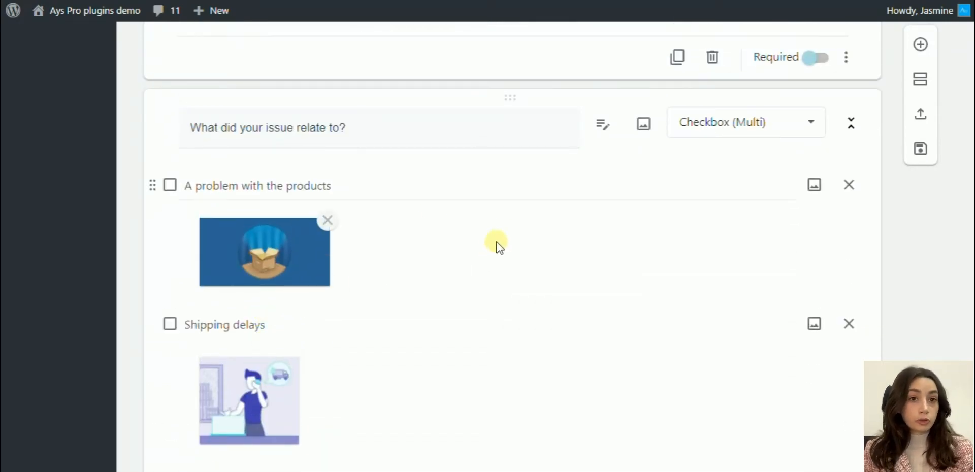
scroll(773, 240, "up", 2)
scroll(773, 244, "up", 2)
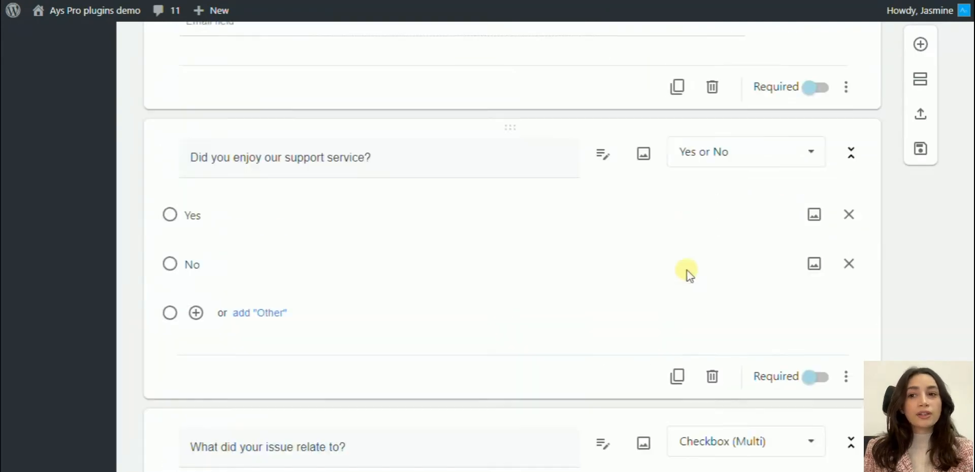
scroll(685, 269, "up", 1)
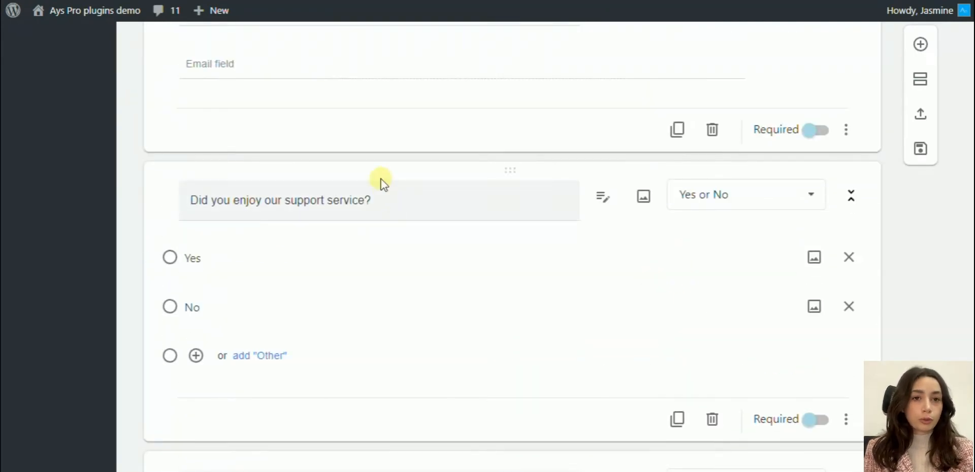
left_click(406, 200)
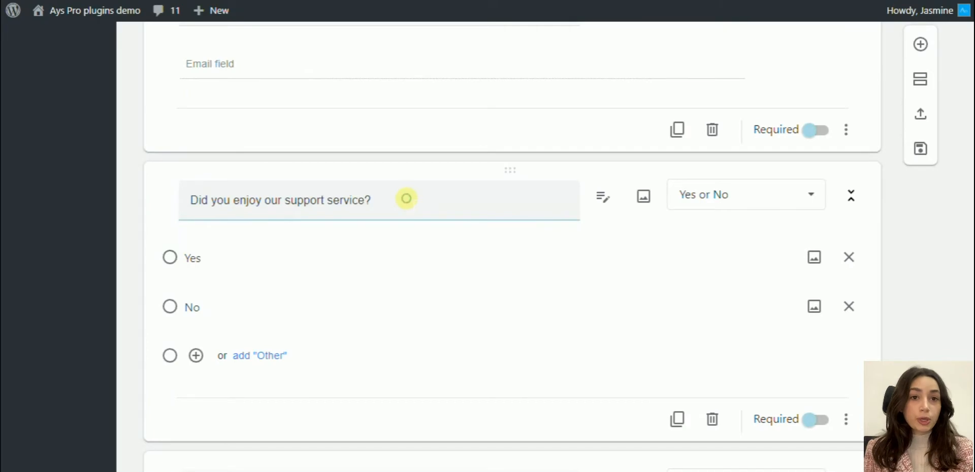
scroll(406, 199, "down", 3)
scroll(406, 199, "down", 3)
scroll(406, 199, "down", 3)
scroll(406, 200, "down", 3)
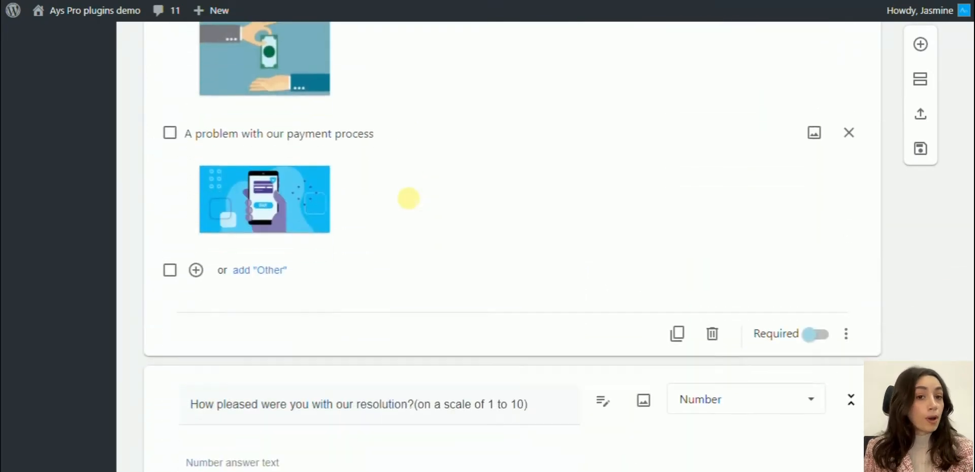
scroll(408, 199, "down", 3)
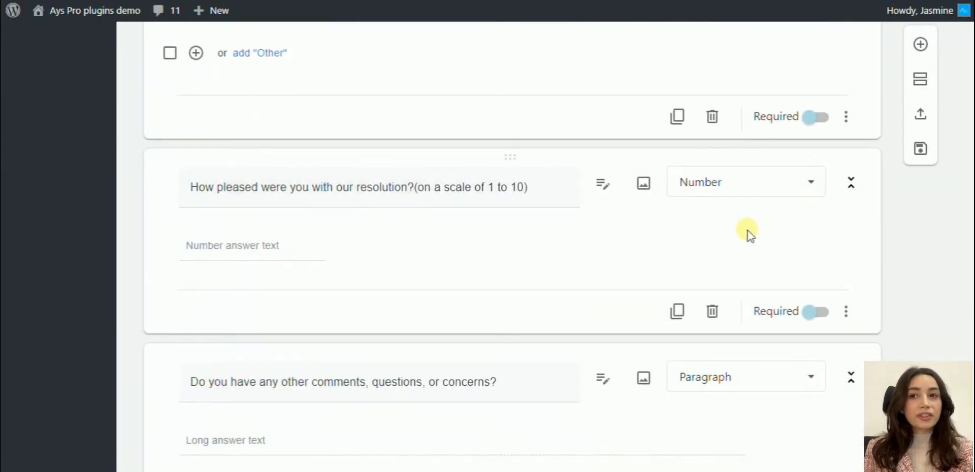
scroll(748, 232, "down", 2)
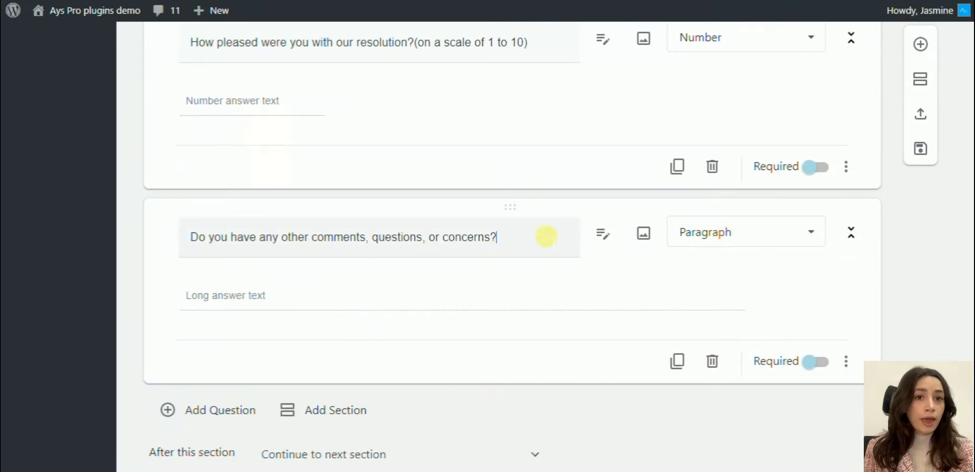
left_click(545, 236)
left_click(296, 295)
scroll(296, 294, "up", 1)
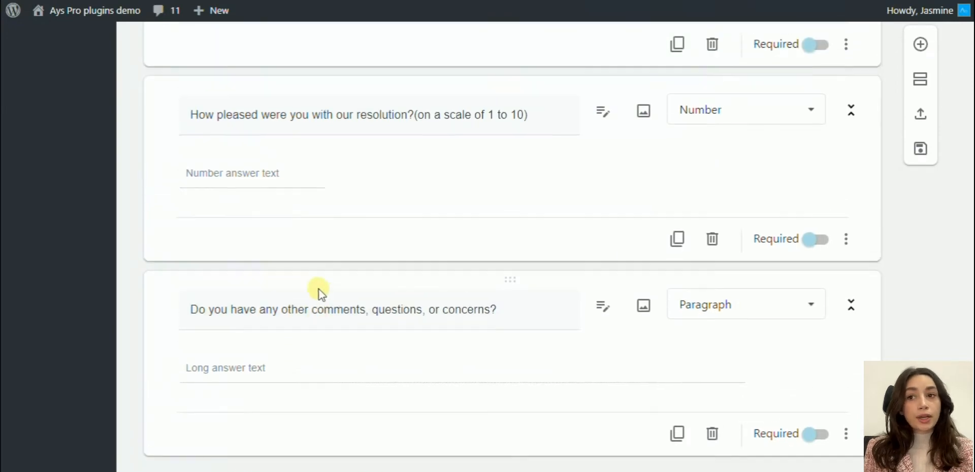
left_click(576, 104)
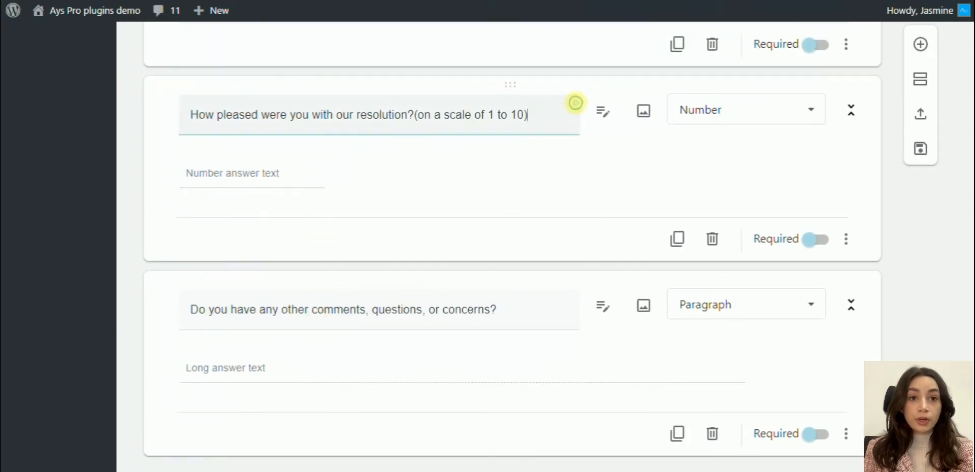
scroll(571, 193, "up", 4)
scroll(638, 228, "up", 4)
scroll(638, 228, "up", 4)
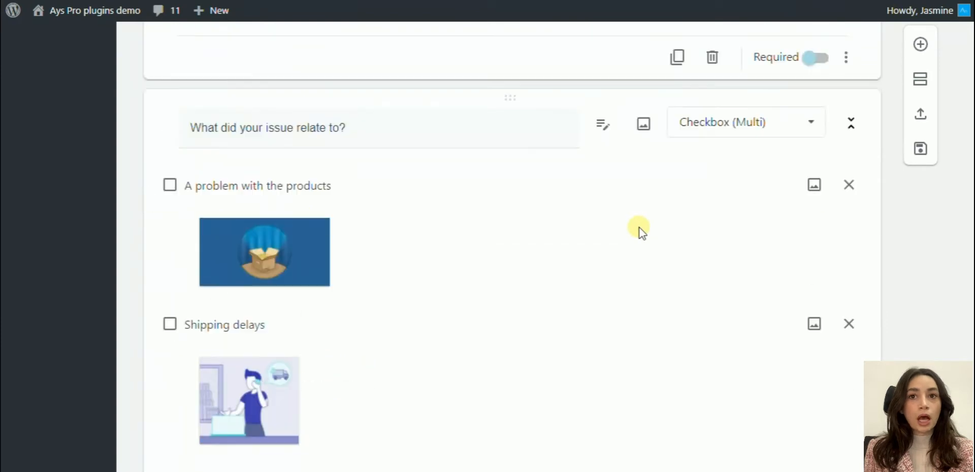
scroll(638, 228, "up", 4)
scroll(639, 228, "up", 1)
scroll(638, 228, "up", 2)
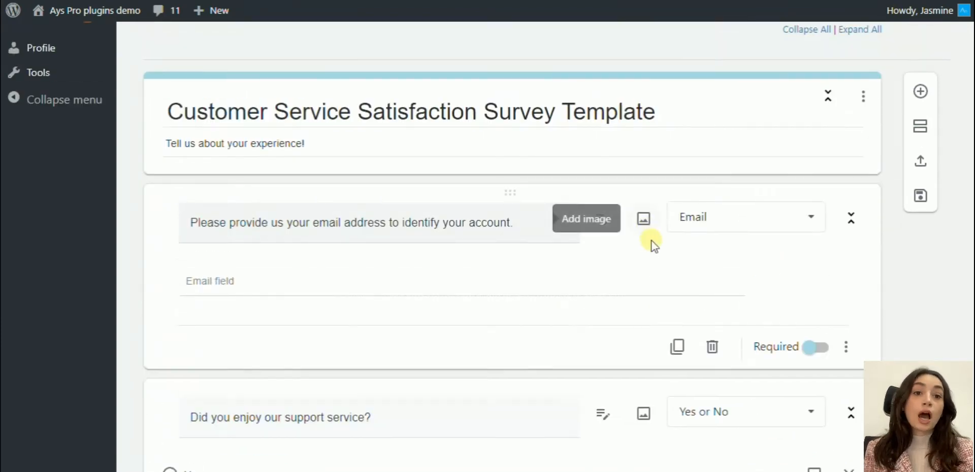
Leave the email address question set to Required after toggling it off and on.
left_click(816, 349)
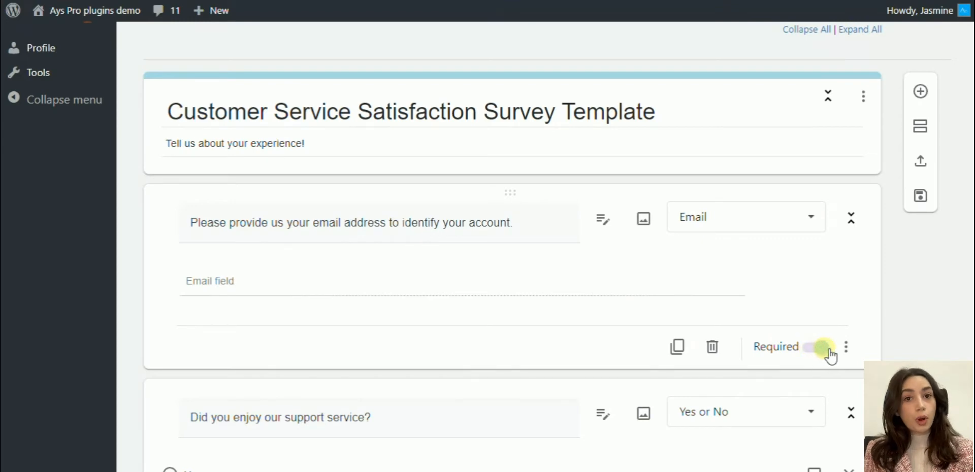
left_click(826, 349)
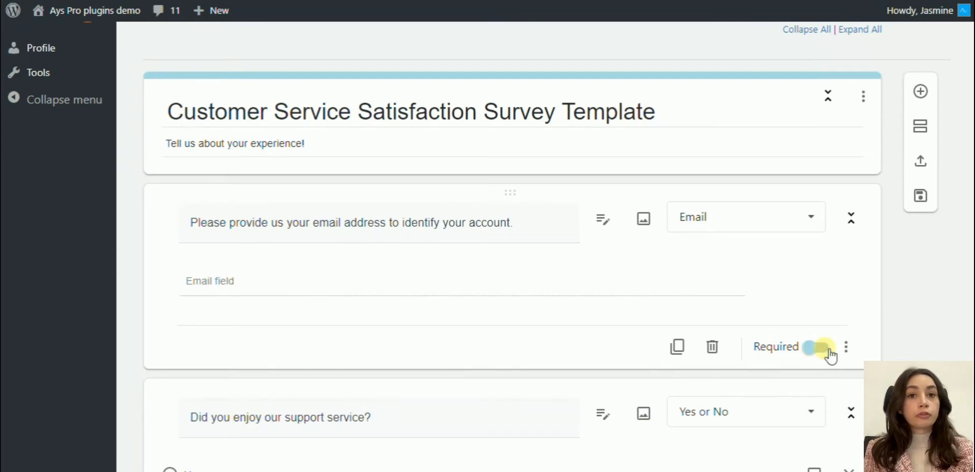
left_click(819, 349)
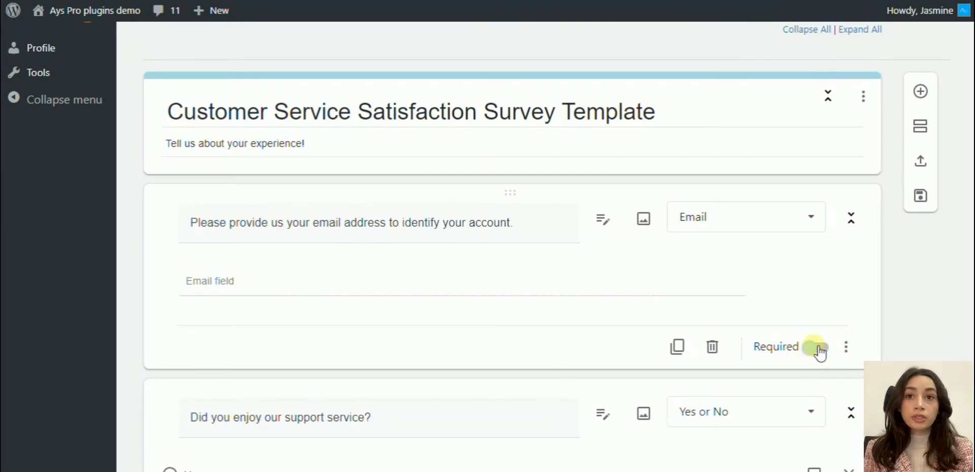
scroll(889, 291, "down", 5)
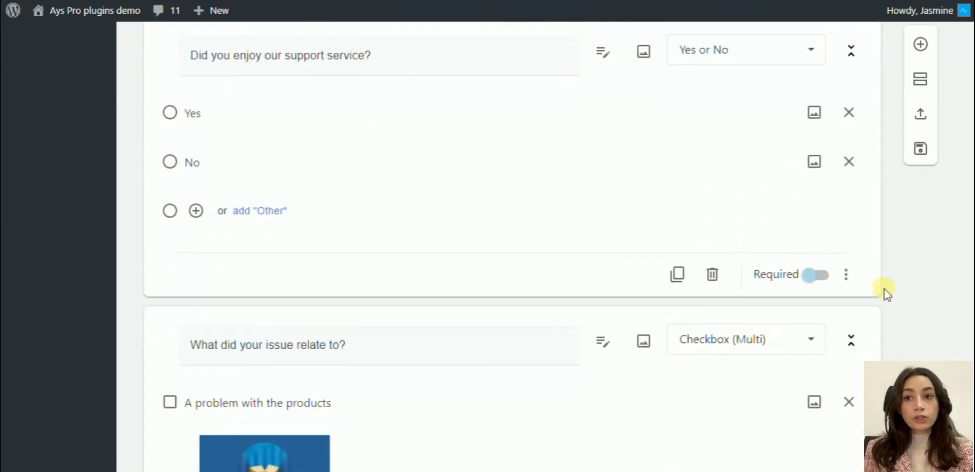
scroll(886, 292, "down", 5)
scroll(886, 292, "down", 5)
scroll(886, 293, "down", 5)
scroll(879, 294, "down", 4)
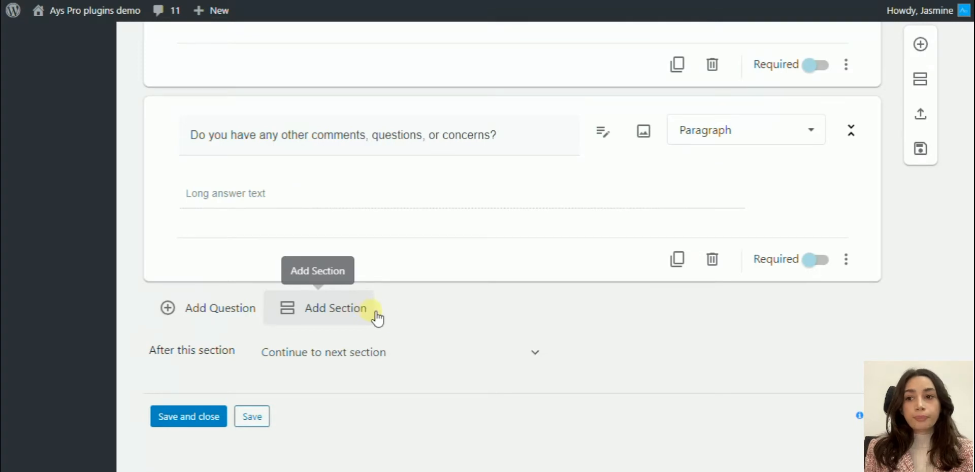
Save the survey and bring up the Survey Styles settings.
left_click(260, 418)
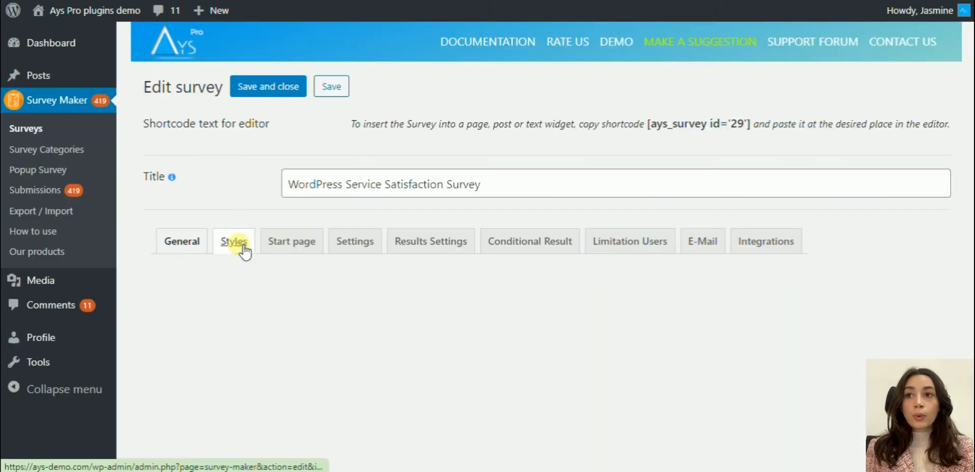
left_click(233, 240)
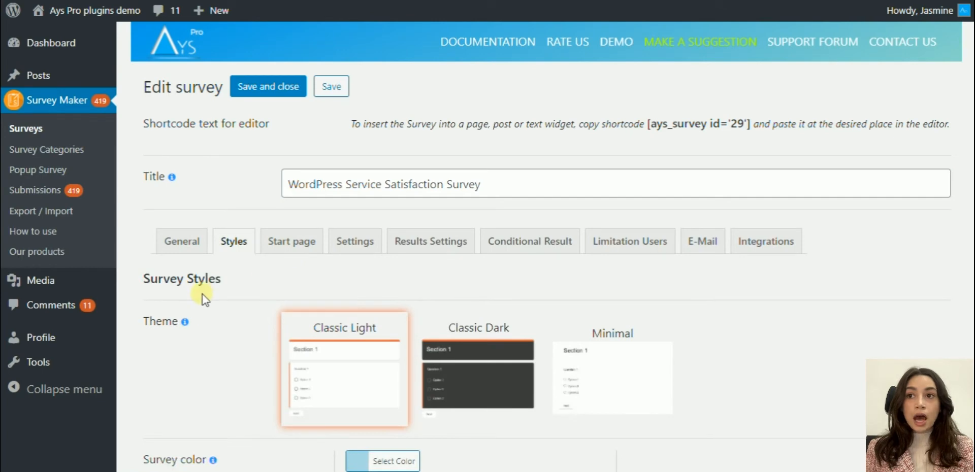
left_click_drag(221, 281, 143, 279)
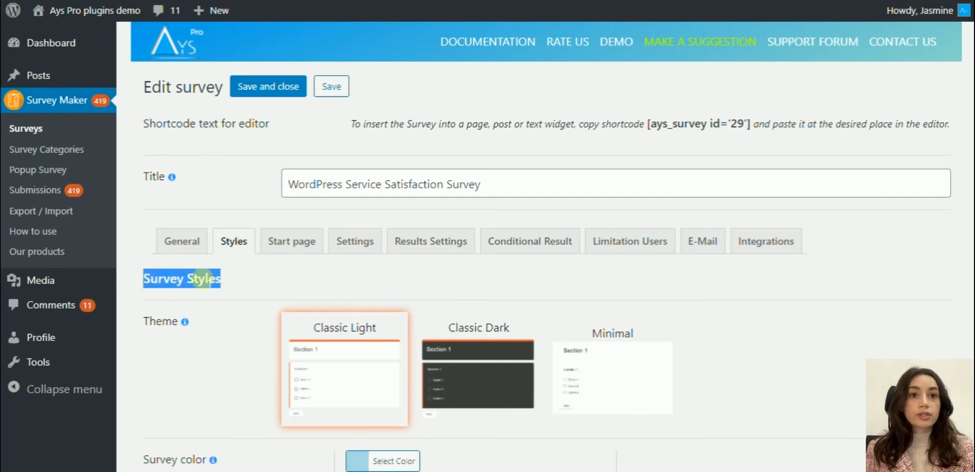
left_click(231, 285)
scroll(231, 285, "down", 1)
scroll(231, 277, "down", 2)
scroll(231, 274, "down", 2)
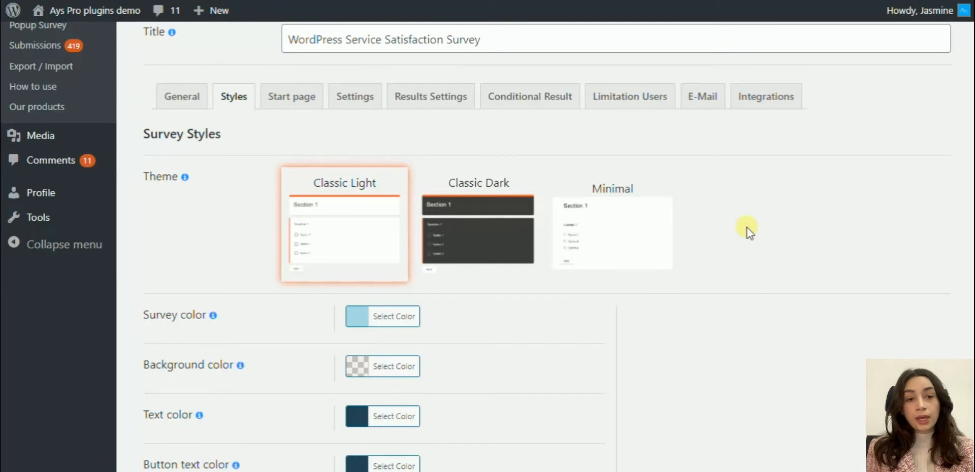
scroll(746, 231, "down", 1)
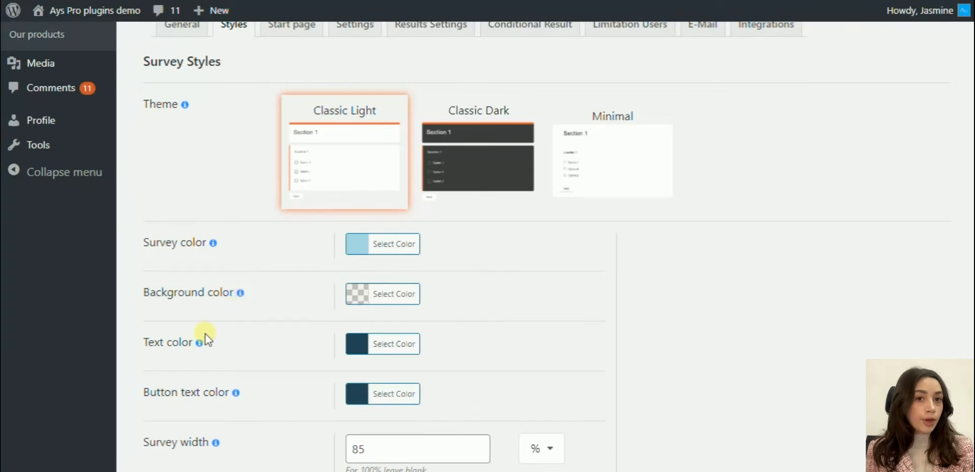
scroll(251, 345, "down", 2)
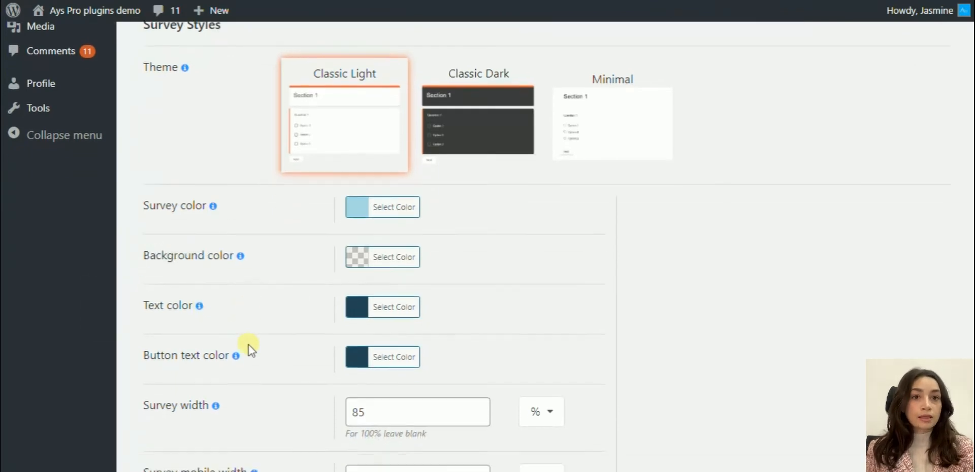
mouse_move(235, 393)
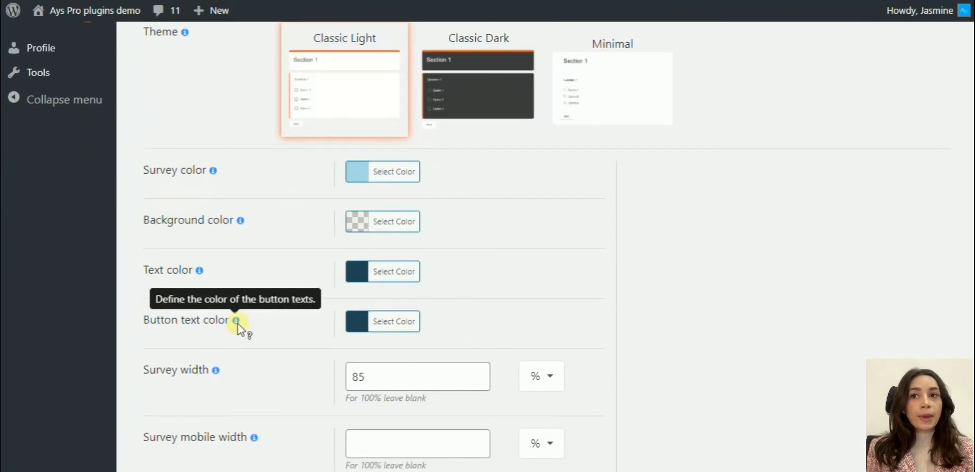
scroll(267, 353, "up", 2)
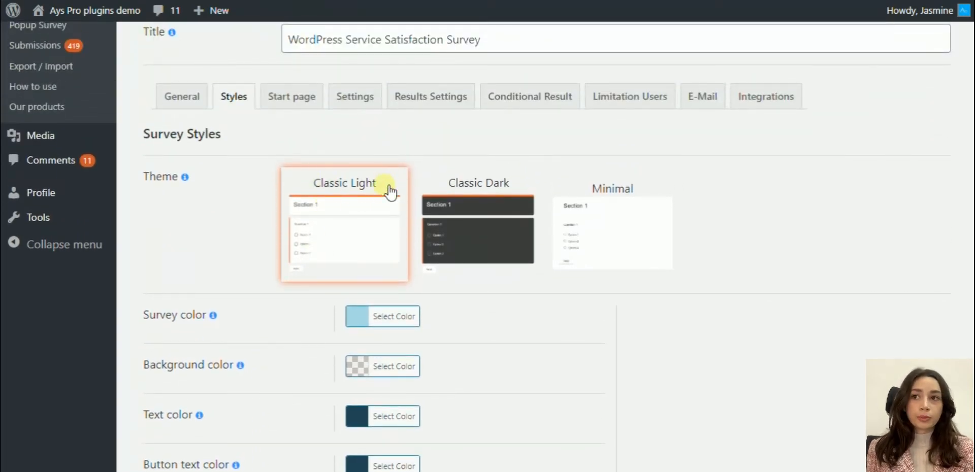
Preview Classic Dark and Minimal themes, then keep Classic Light applied.
left_click(482, 229)
left_click(586, 228)
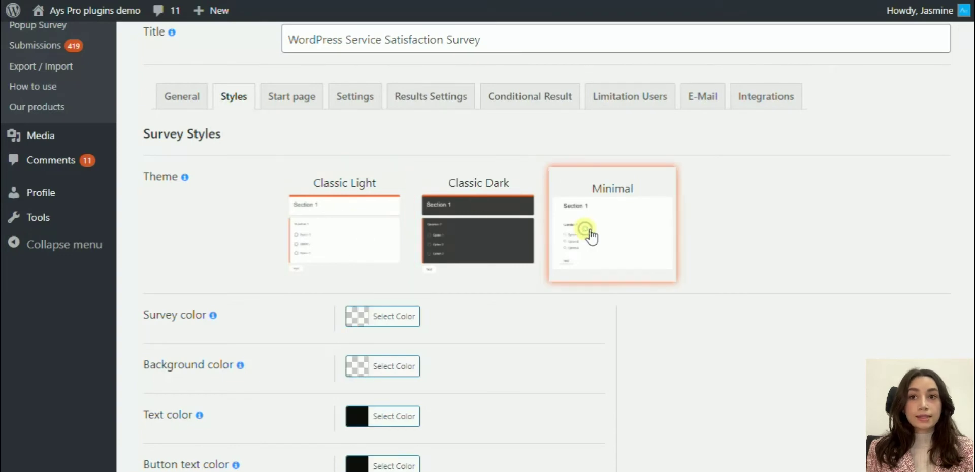
left_click(331, 228)
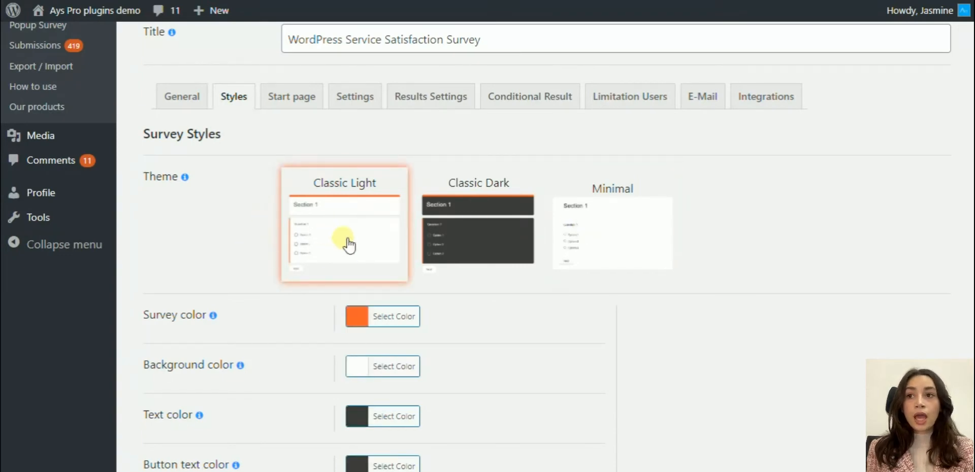
scroll(348, 244, "down", 3)
scroll(439, 251, "down", 3)
scroll(396, 205, "down", 2)
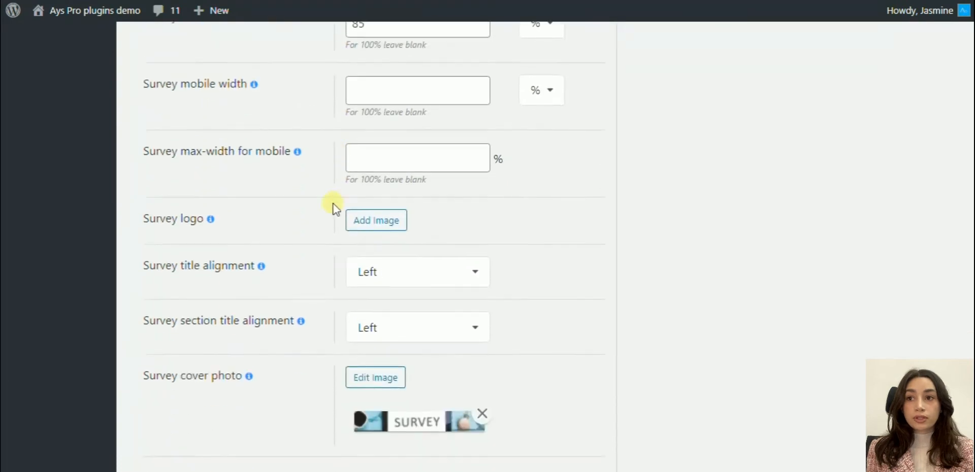
scroll(332, 207, "down", 1)
scroll(317, 208, "up", 2)
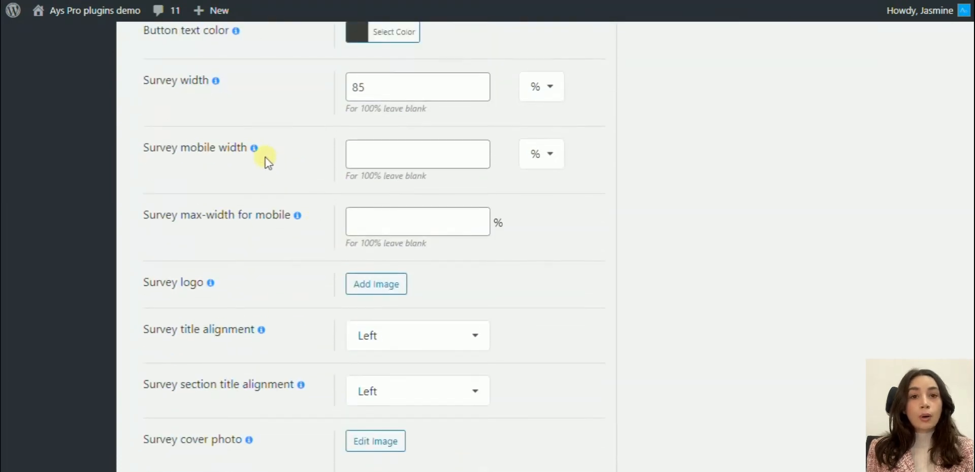
scroll(255, 150, "up", 2)
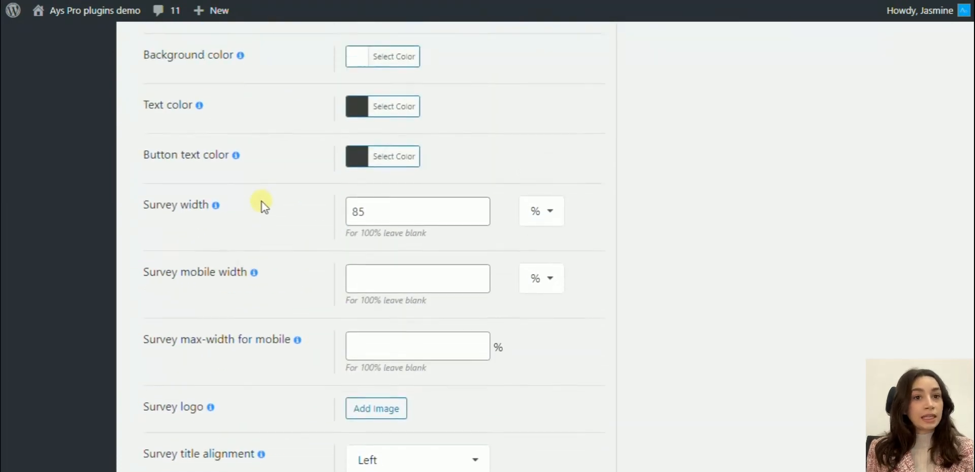
scroll(263, 206, "up", 1)
scroll(265, 210, "up", 3)
scroll(265, 211, "down", 2)
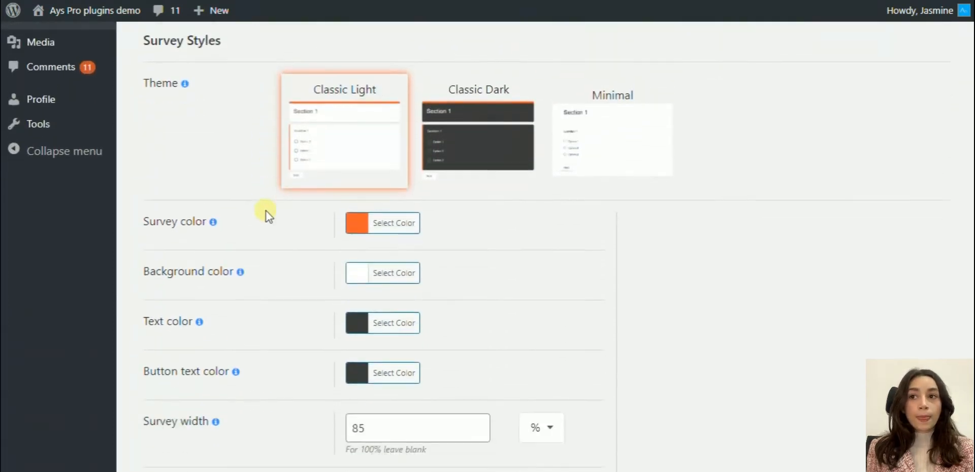
scroll(263, 221, "down", 1)
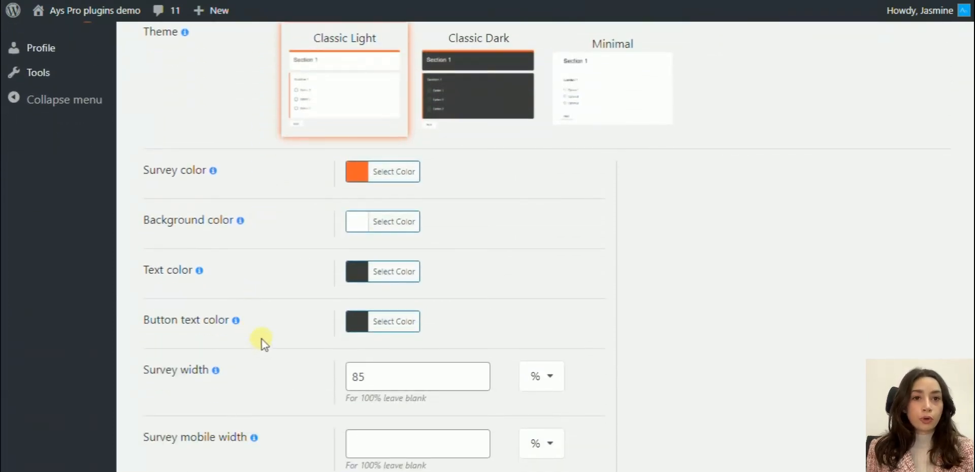
mouse_move(213, 221)
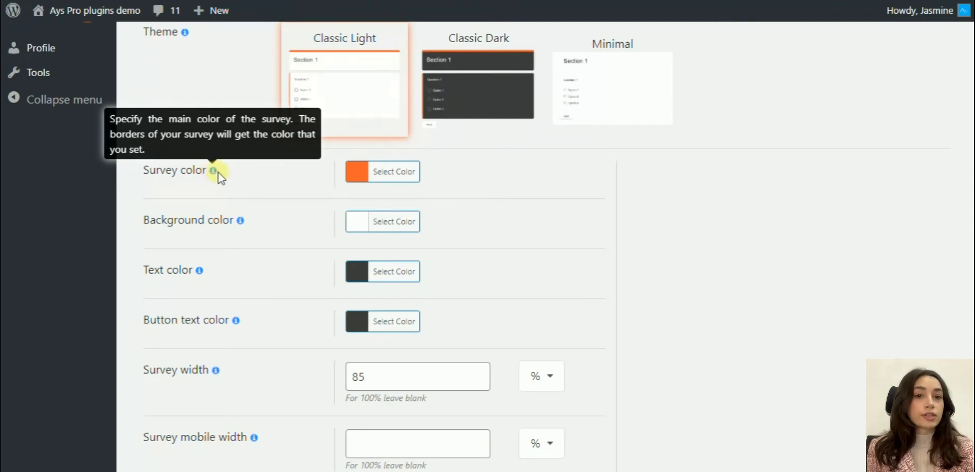
scroll(304, 217, "down", 3)
scroll(305, 217, "down", 2)
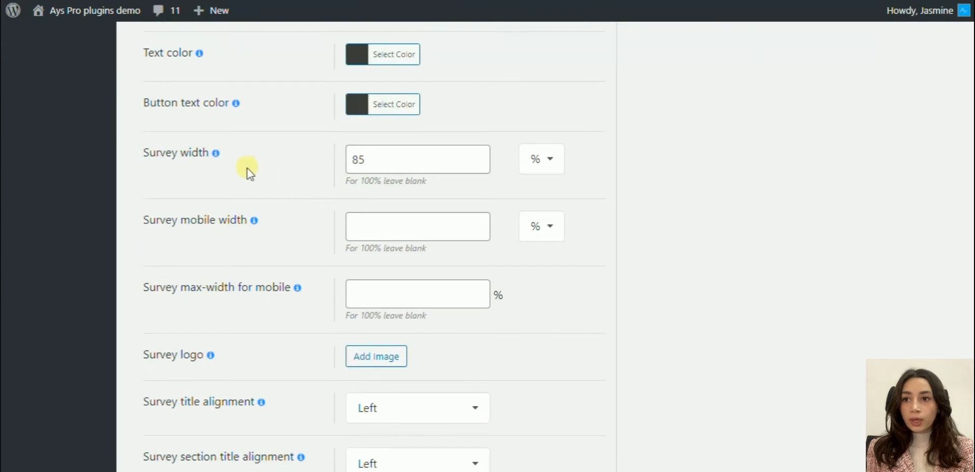
mouse_move(297, 288)
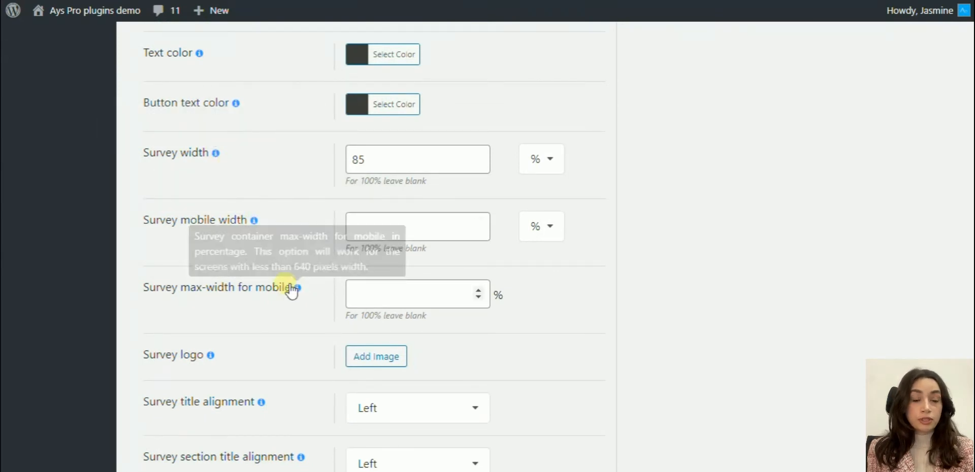
left_click_drag(143, 288, 295, 297)
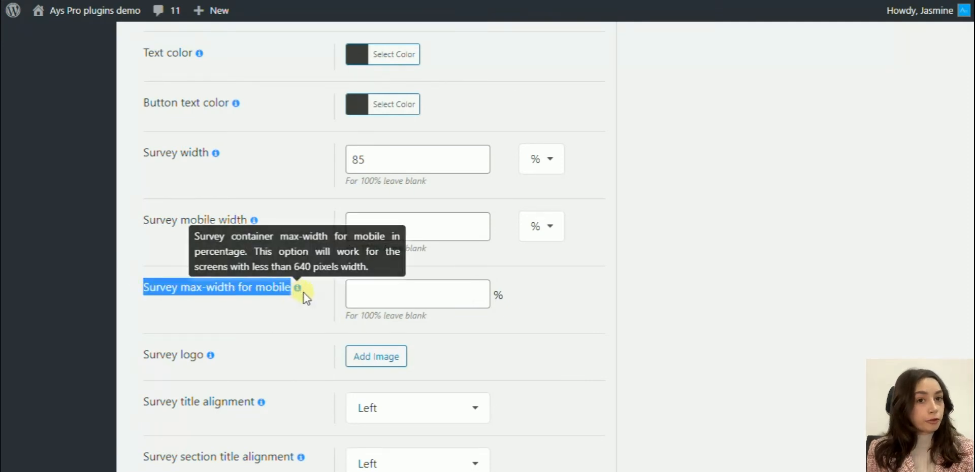
left_click(318, 307)
scroll(318, 307, "down", 2)
scroll(318, 307, "down", 1)
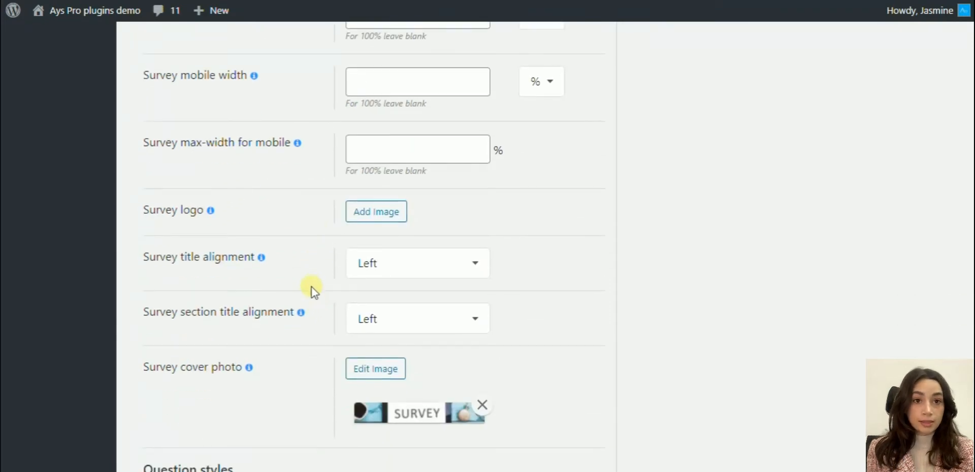
scroll(318, 305, "down", 1)
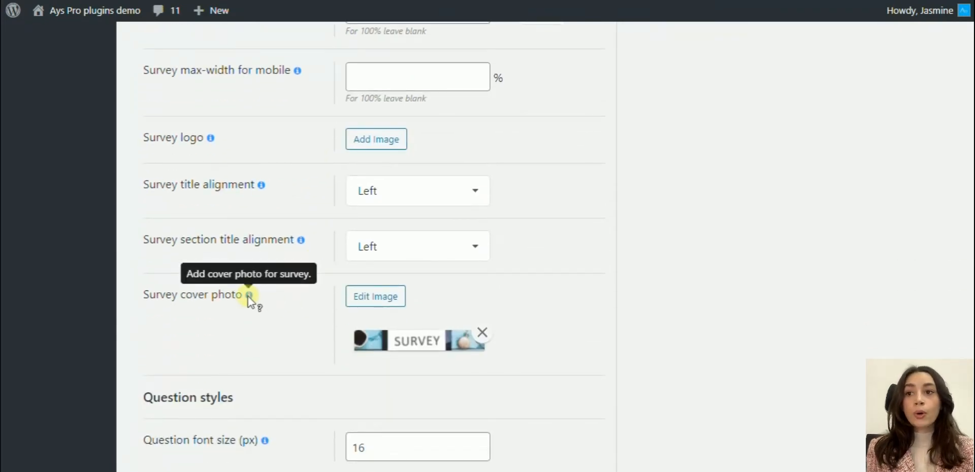
left_click_drag(142, 296, 245, 308)
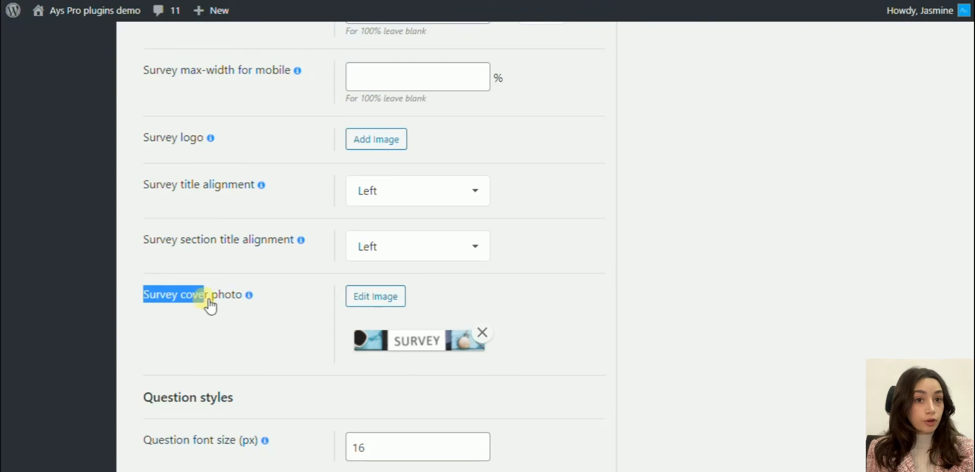
left_click(255, 312)
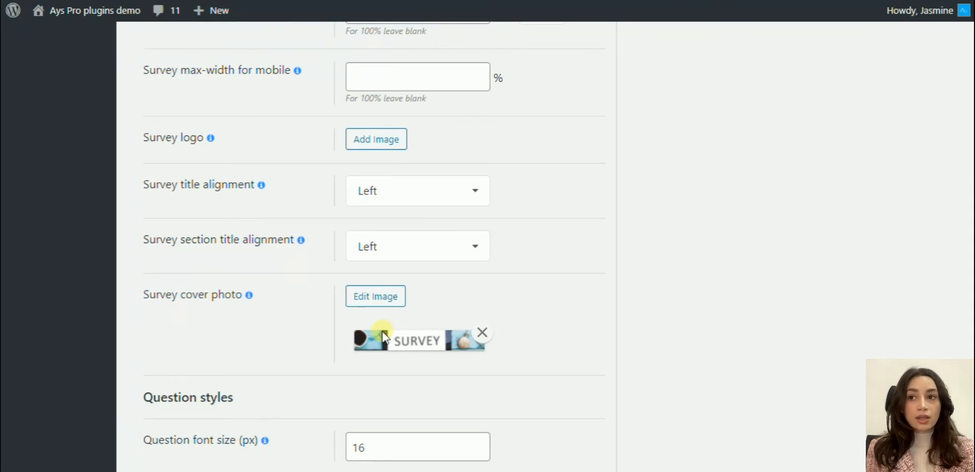
scroll(313, 305, "down", 1)
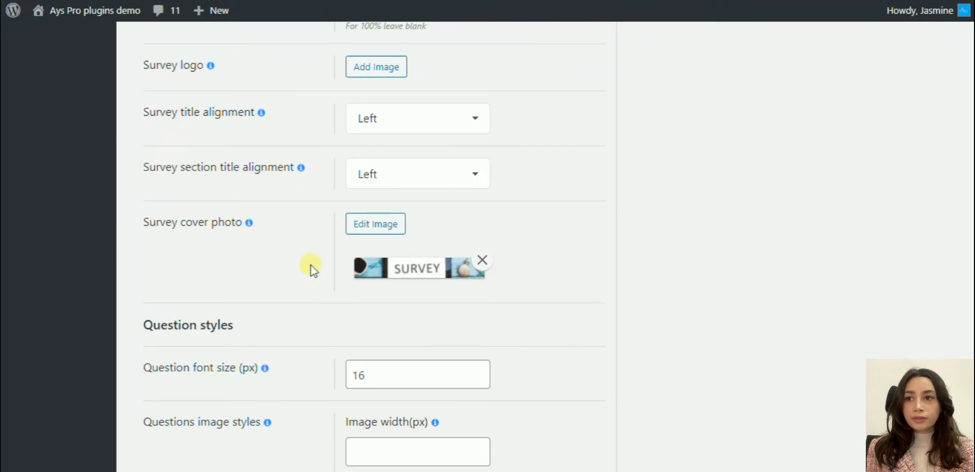
scroll(312, 267, "down", 1)
scroll(311, 263, "down", 1)
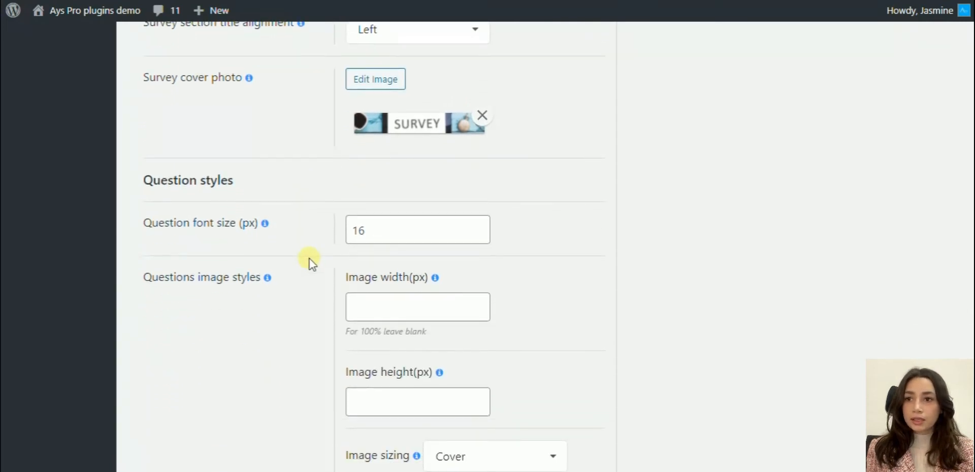
left_click(202, 226)
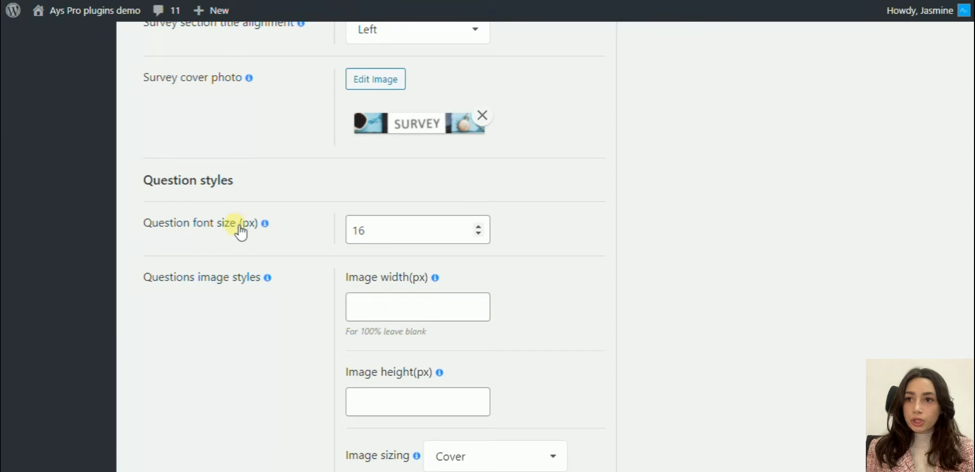
mouse_move(268, 277)
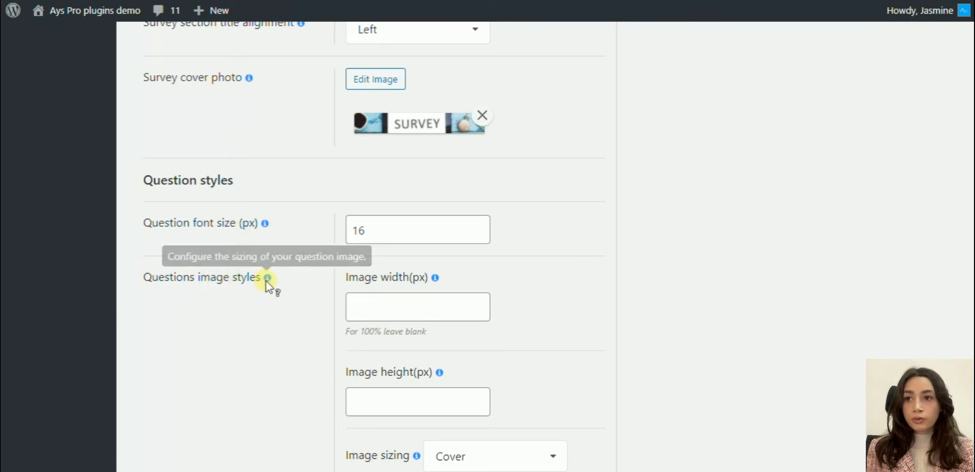
scroll(267, 281, "down", 2)
scroll(271, 280, "down", 1)
scroll(274, 281, "down", 1)
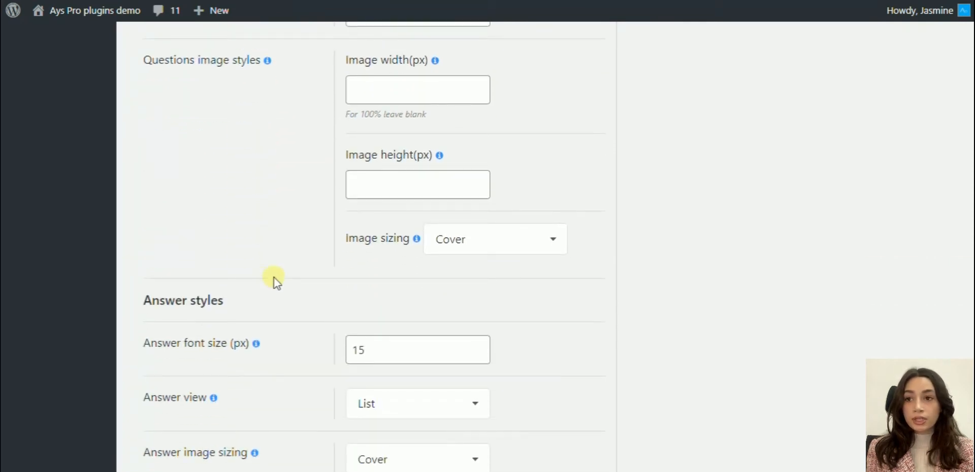
scroll(274, 280, "down", 2)
scroll(274, 281, "down", 2)
scroll(274, 280, "down", 2)
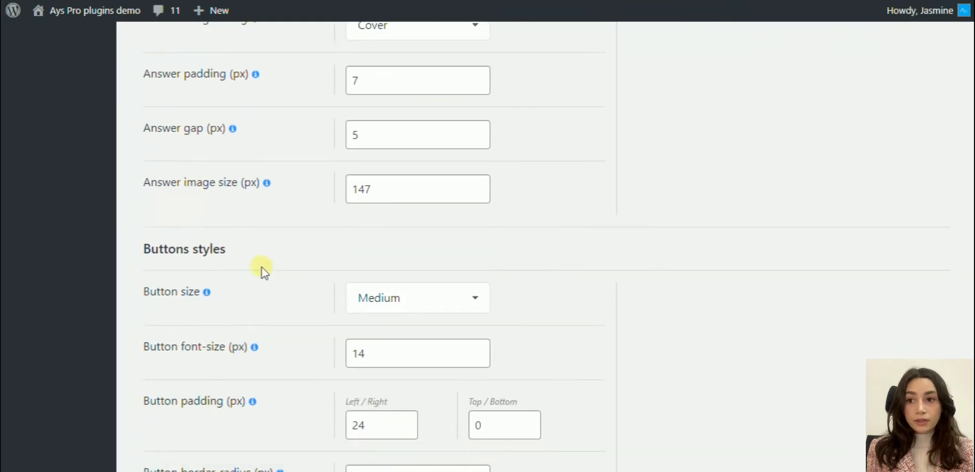
scroll(277, 253, "down", 2)
scroll(276, 253, "down", 2)
scroll(277, 253, "down", 1)
scroll(286, 263, "down", 2)
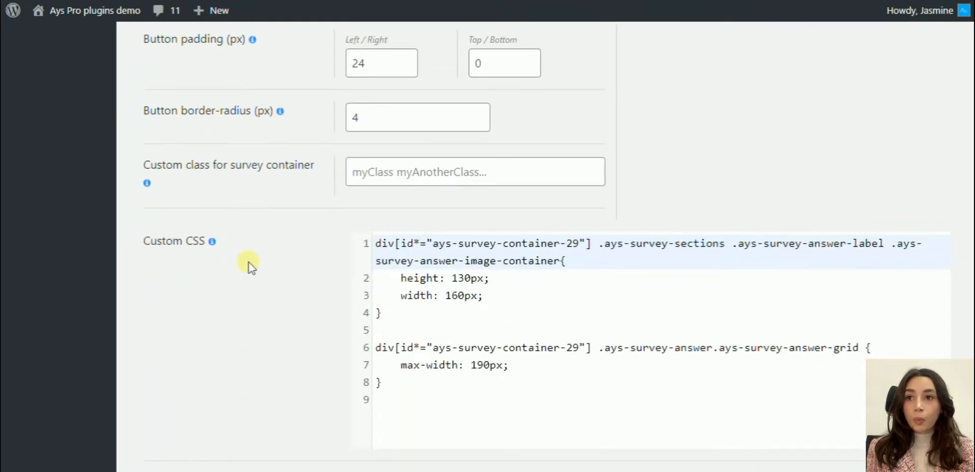
scroll(203, 257, "down", 1)
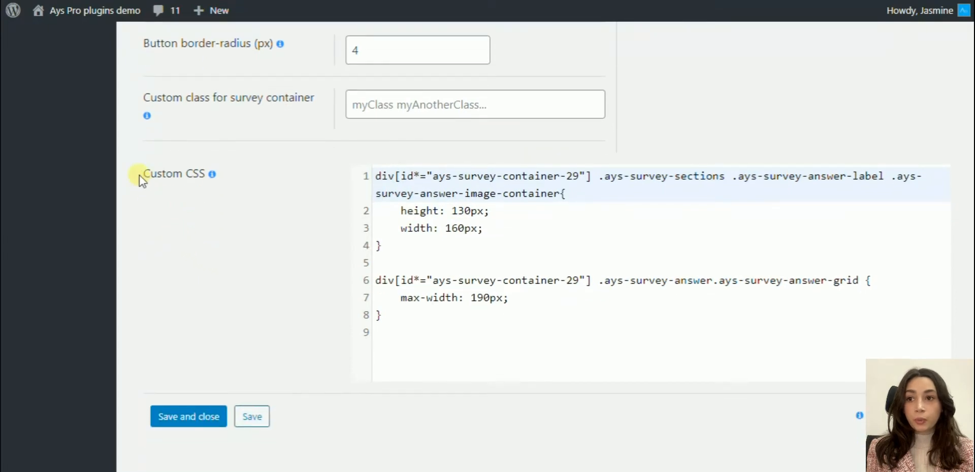
Review the Custom CSS for answer images, then move to the Start page settings.
left_click_drag(139, 175, 212, 176)
left_click(408, 323)
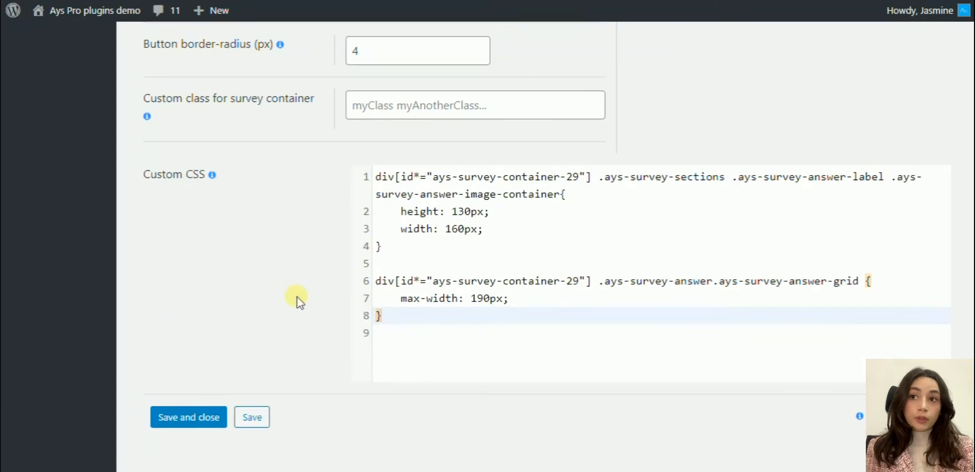
scroll(297, 297, "up", 5)
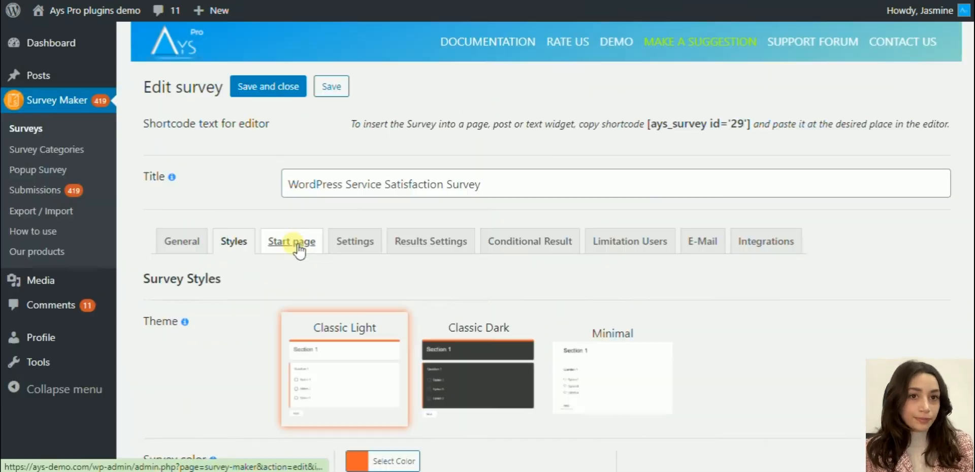
left_click(291, 242)
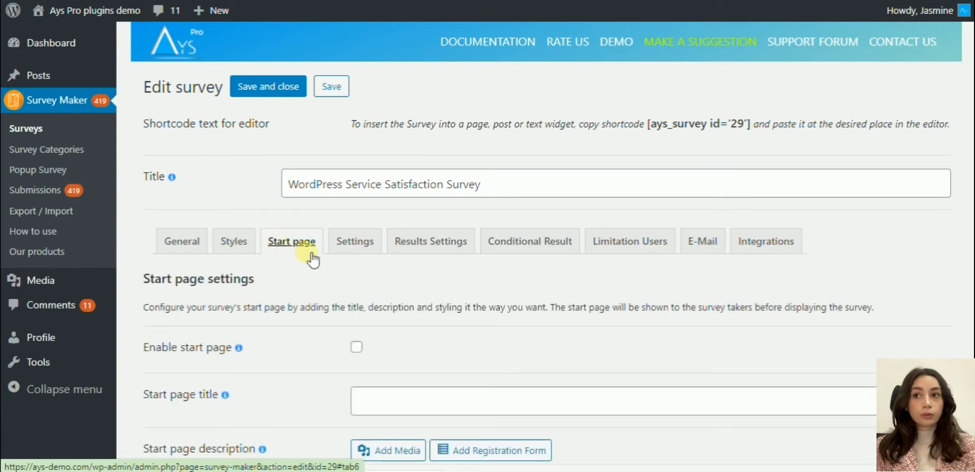
Show the Survey Settings section and list the Published/Draft status options.
left_click(355, 242)
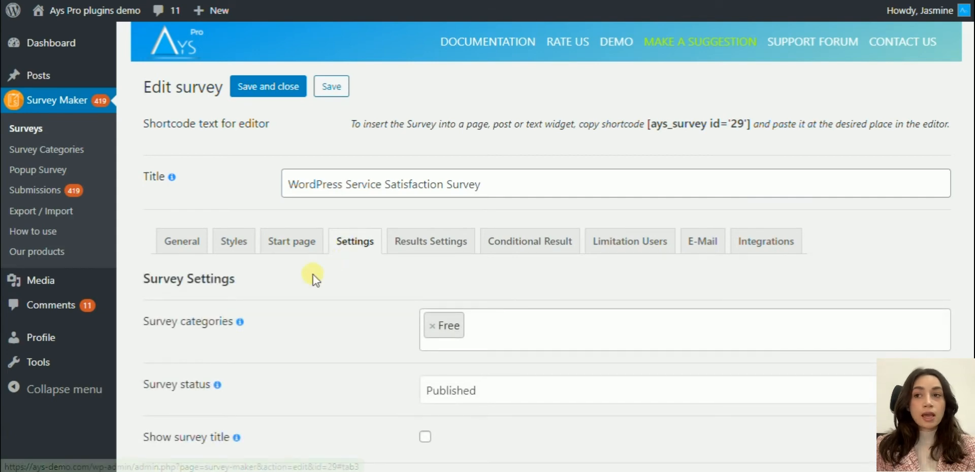
scroll(312, 262, "down", 1)
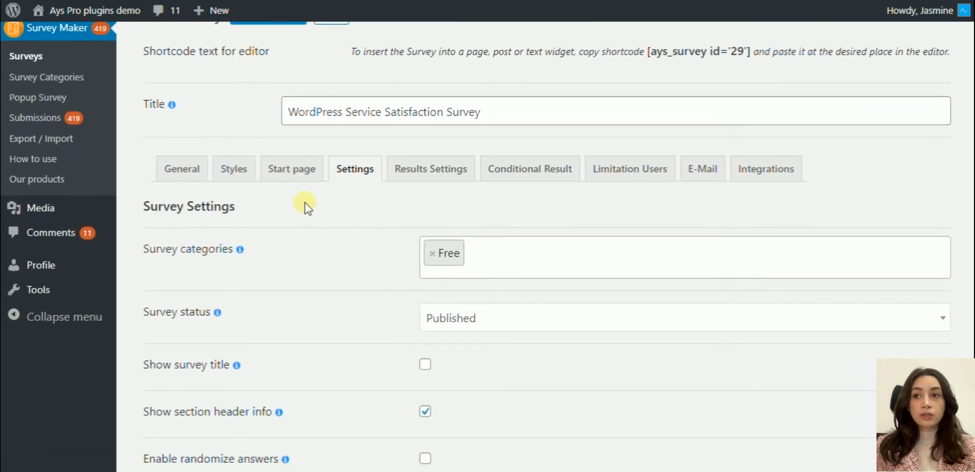
scroll(304, 205, "down", 1)
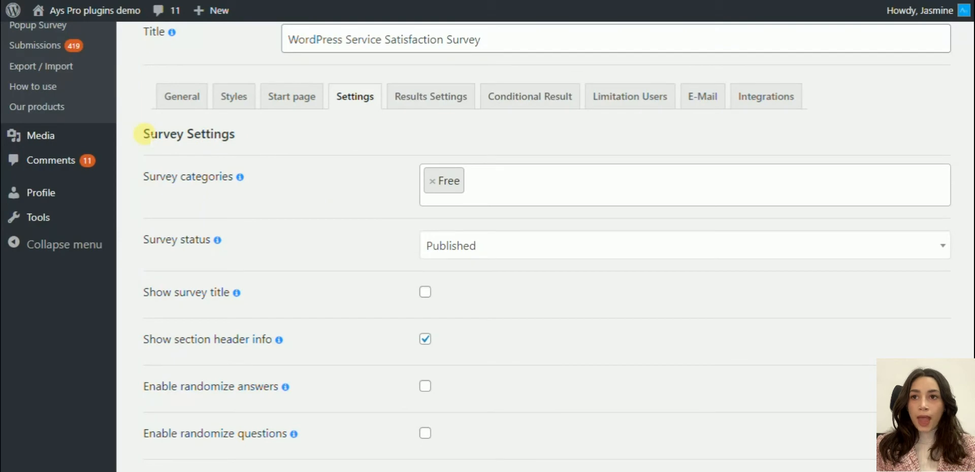
left_click_drag(145, 134, 238, 136)
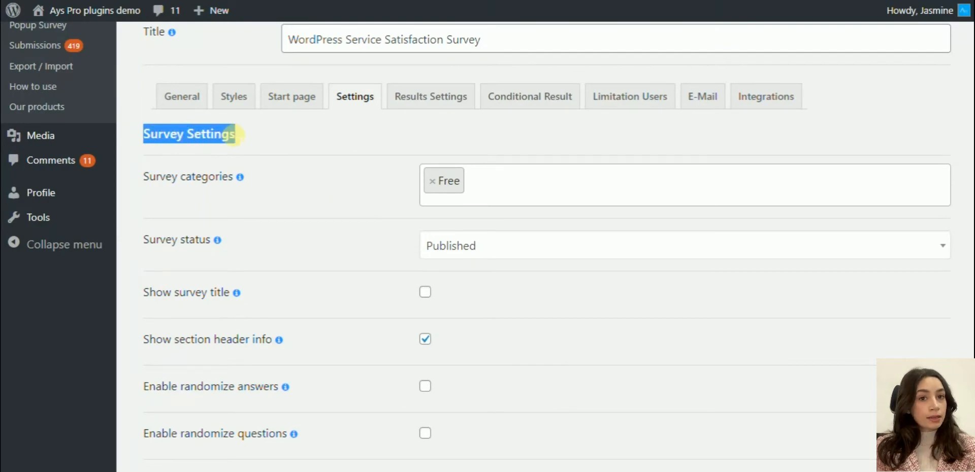
left_click(265, 141)
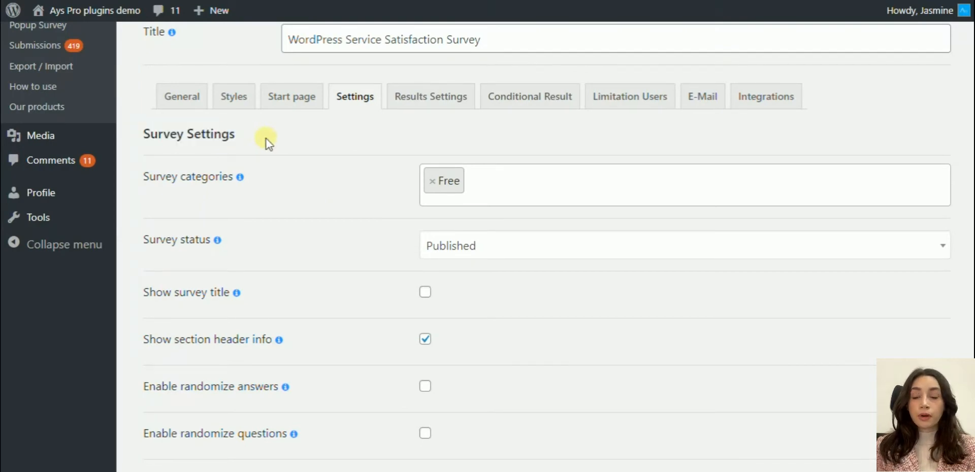
scroll(273, 148, "down", 1)
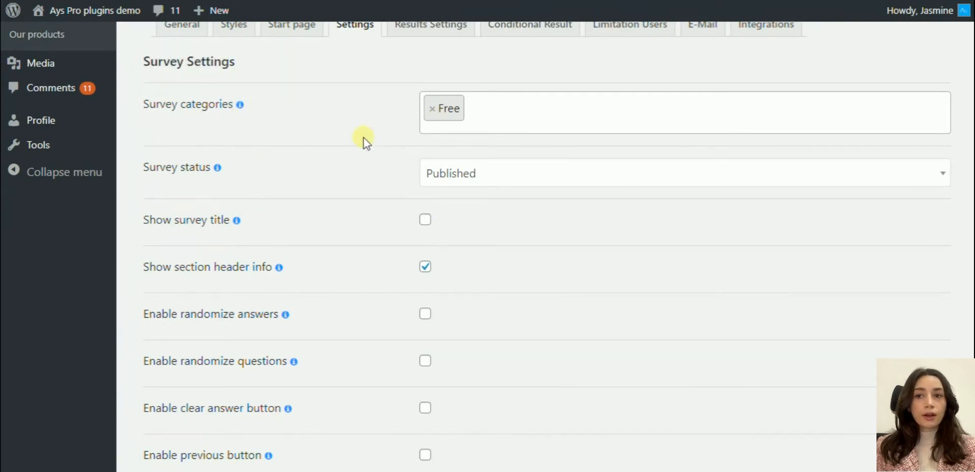
mouse_move(217, 240)
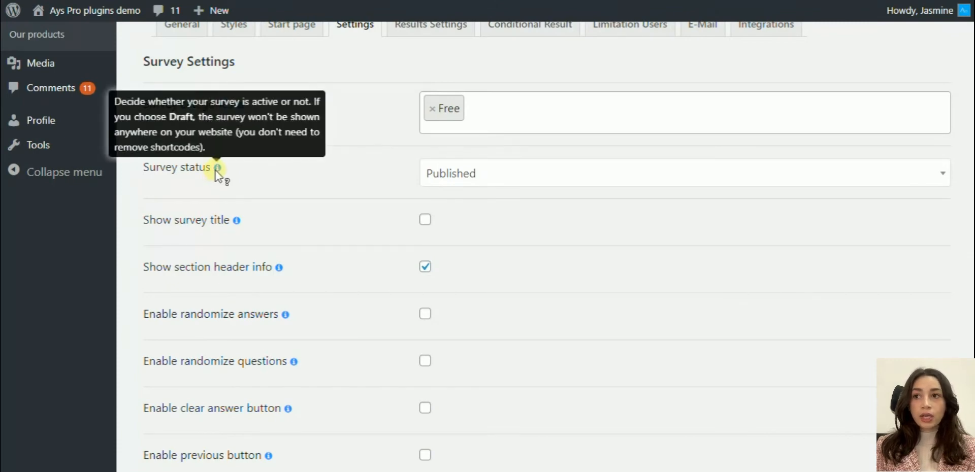
left_click(488, 176)
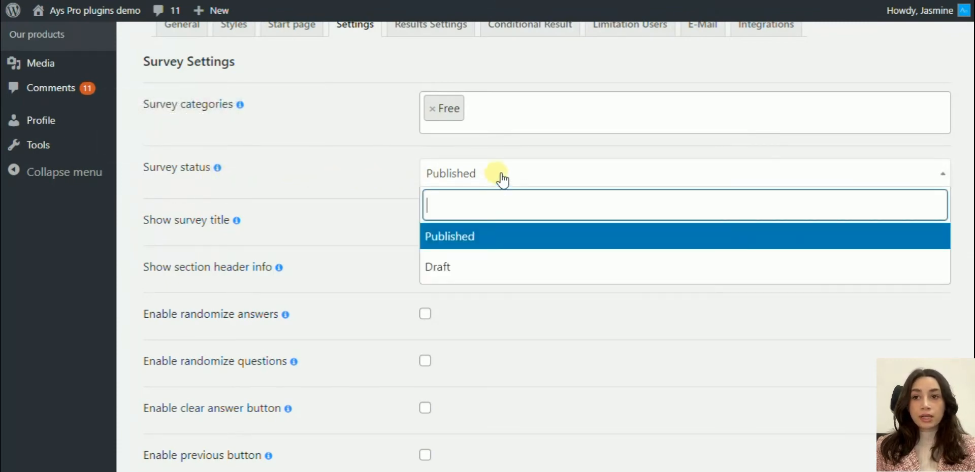
left_click(502, 177)
scroll(335, 183, "down", 1)
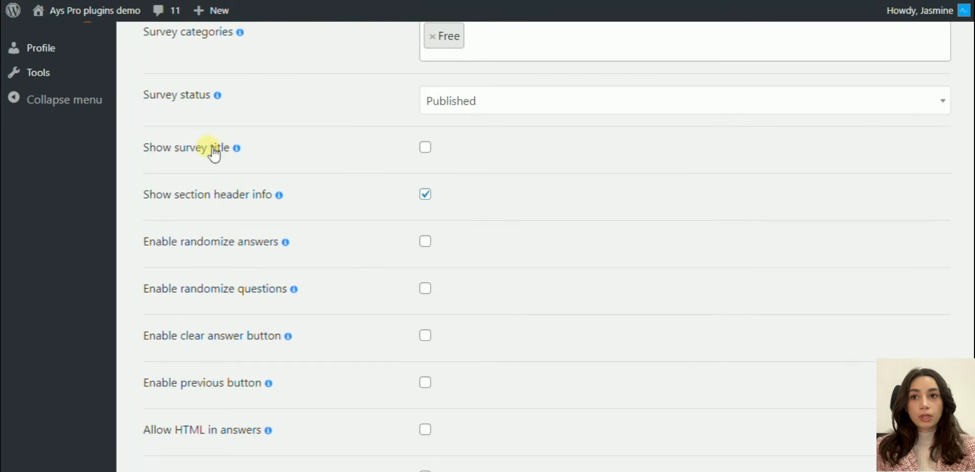
left_click(424, 148)
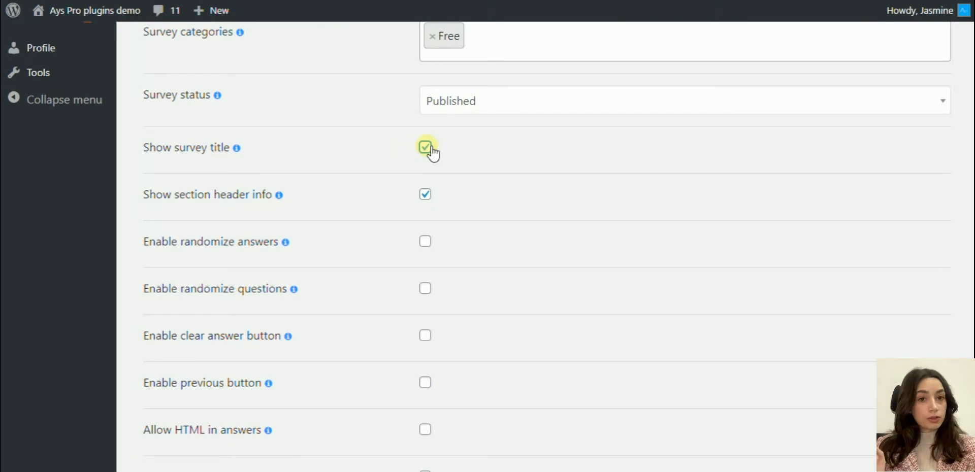
left_click(425, 148)
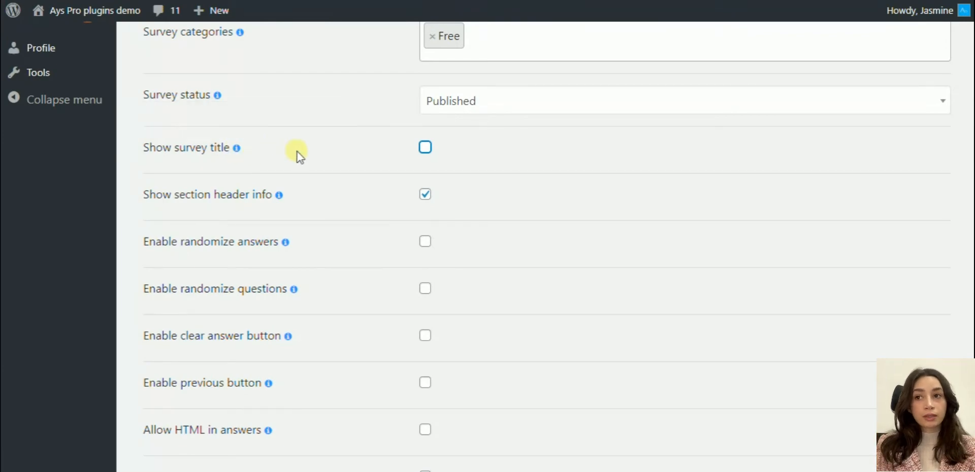
scroll(311, 155, "down", 1)
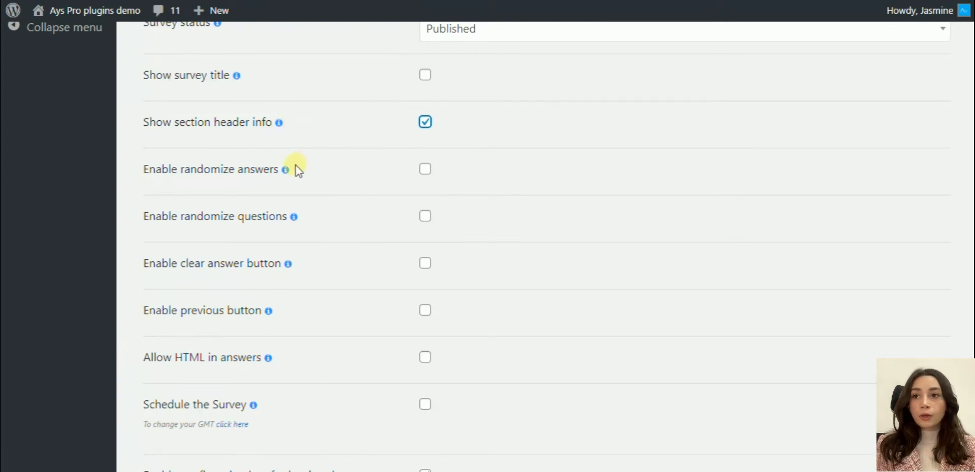
mouse_move(285, 242)
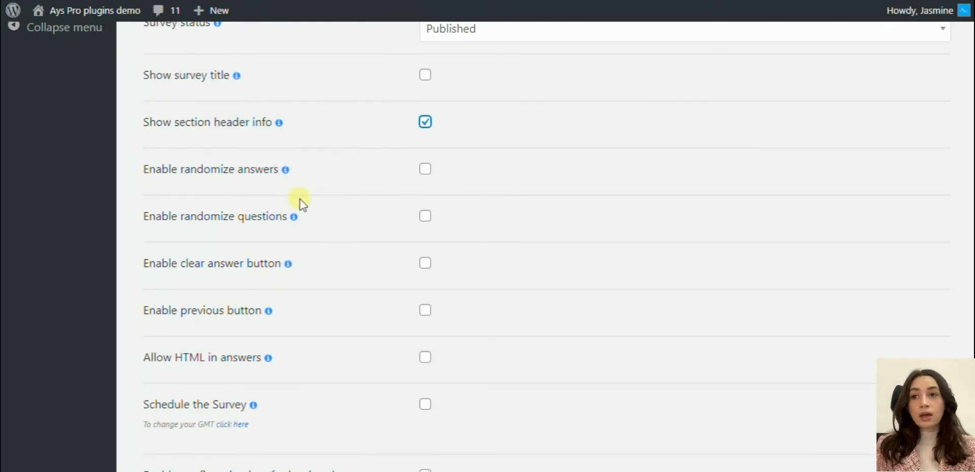
mouse_move(293, 288)
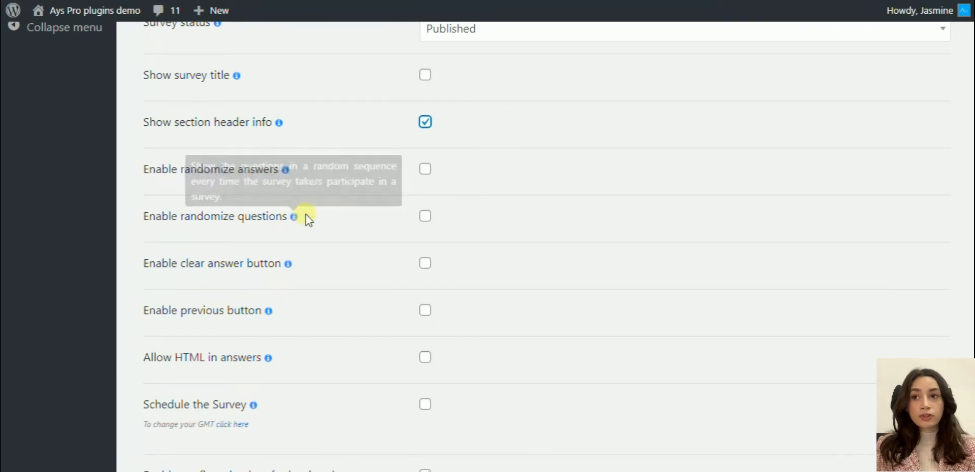
scroll(321, 209, "down", 1)
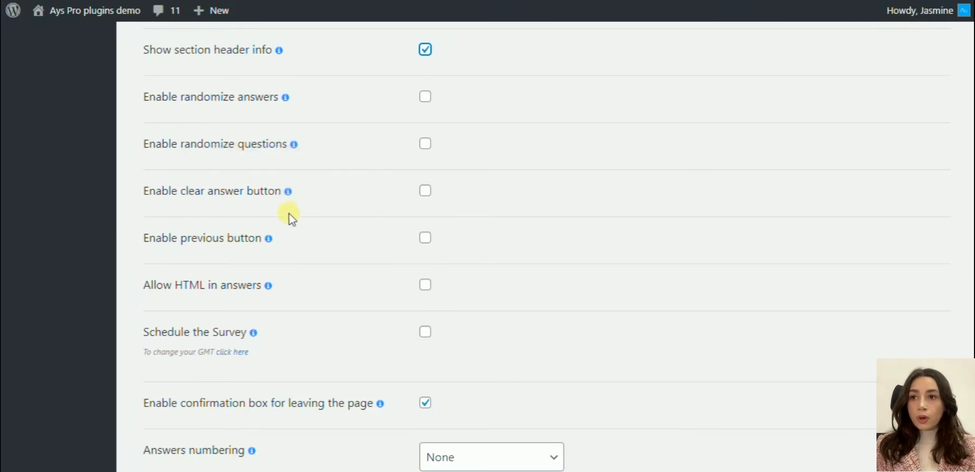
scroll(292, 205, "down", 1)
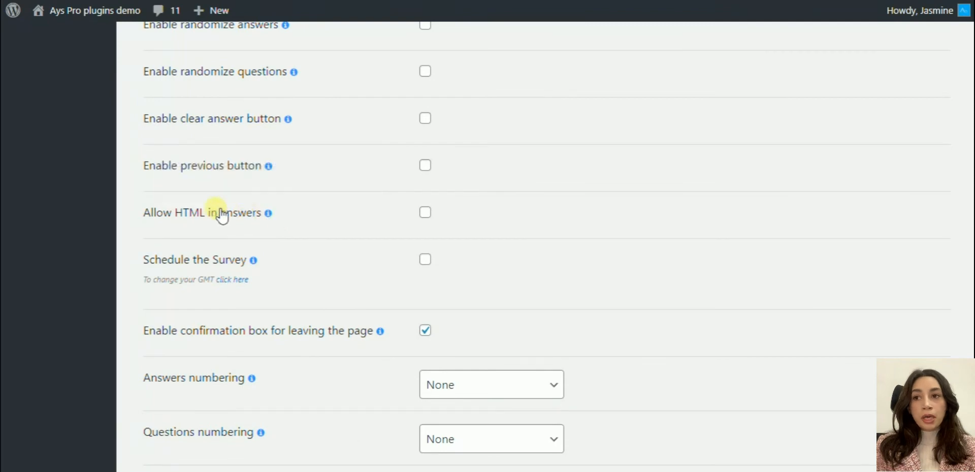
mouse_move(253, 332)
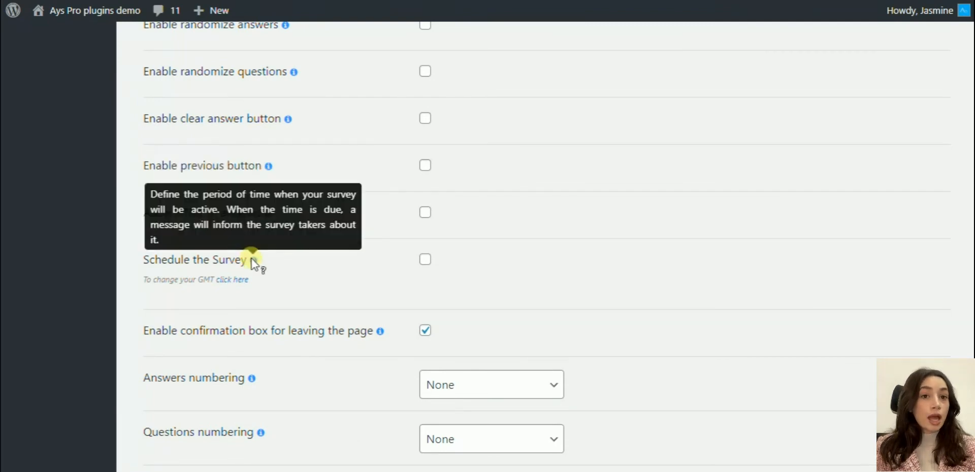
left_click(425, 260)
scroll(707, 265, "down", 4)
scroll(731, 297, "down", 4)
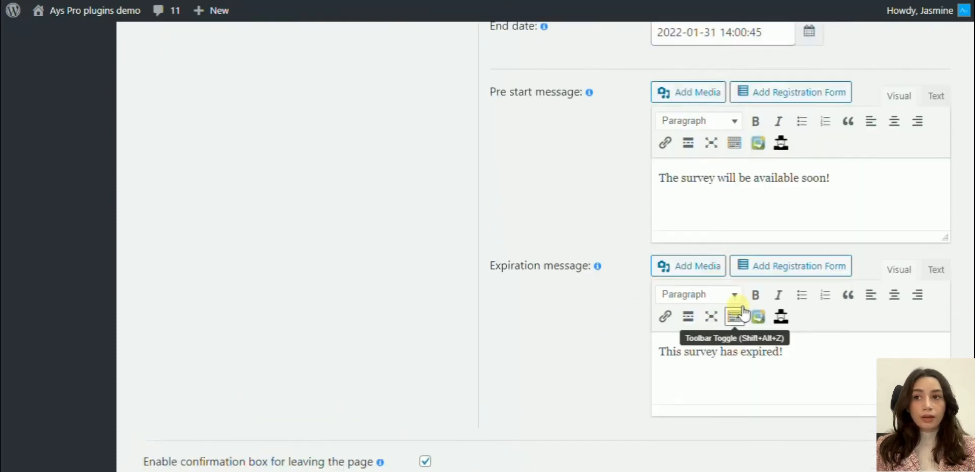
scroll(737, 314, "up", 3)
left_click(425, 188)
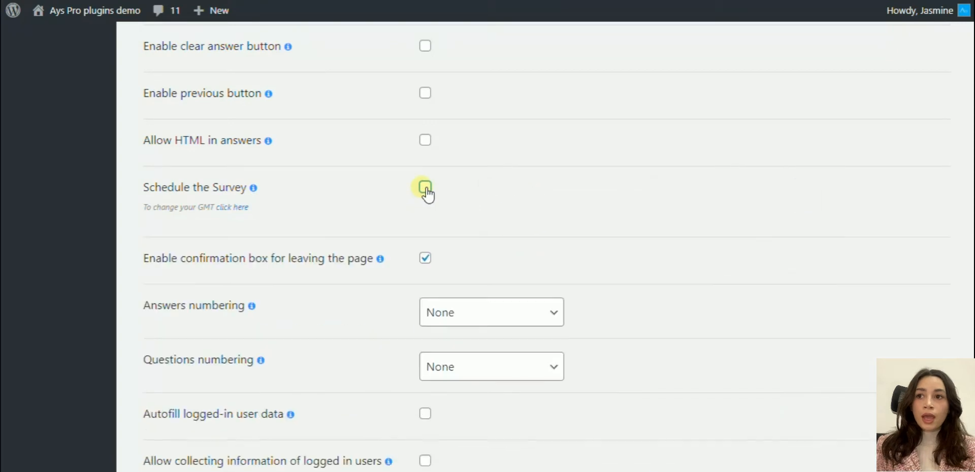
scroll(351, 242, "down", 2)
scroll(308, 251, "down", 2)
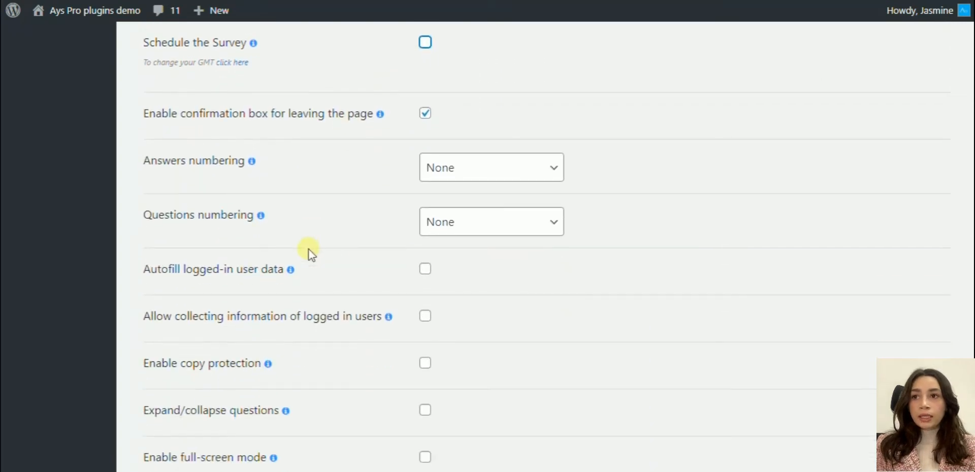
left_click(484, 168)
scroll(468, 191, "down", 1)
scroll(468, 191, "down", 1)
left_click(472, 95)
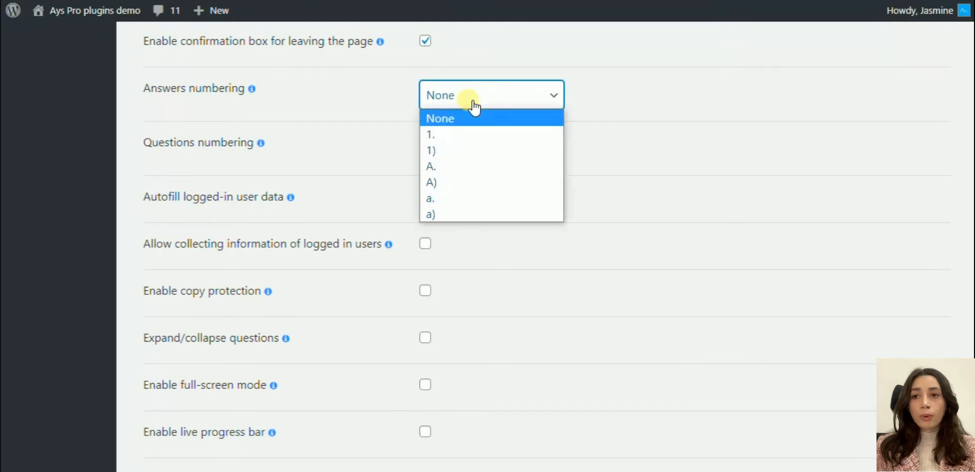
left_click(460, 97)
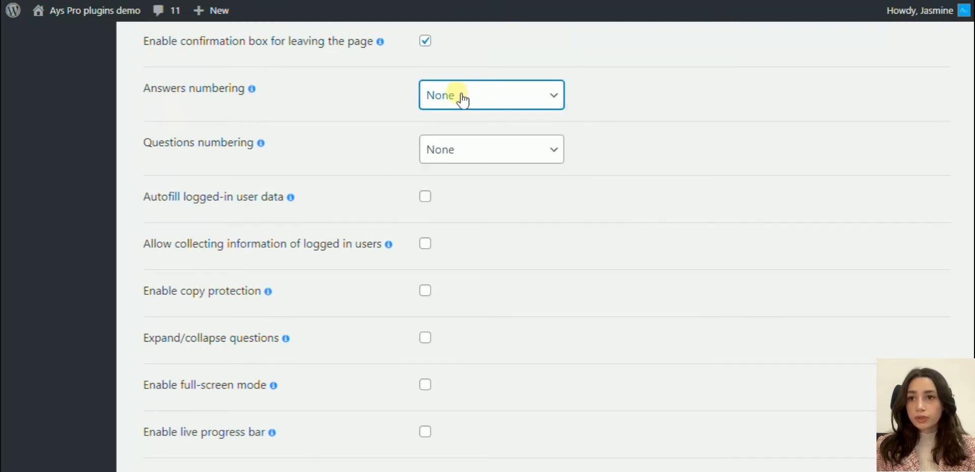
left_click(467, 150)
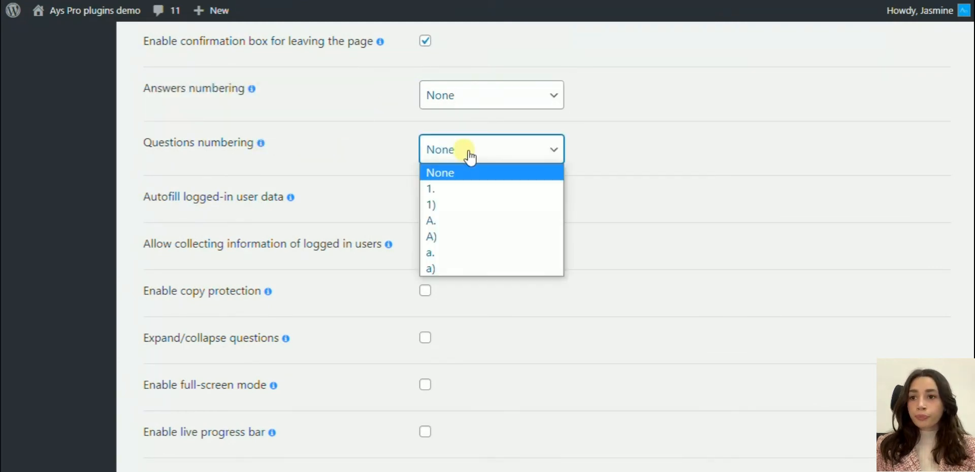
left_click(457, 149)
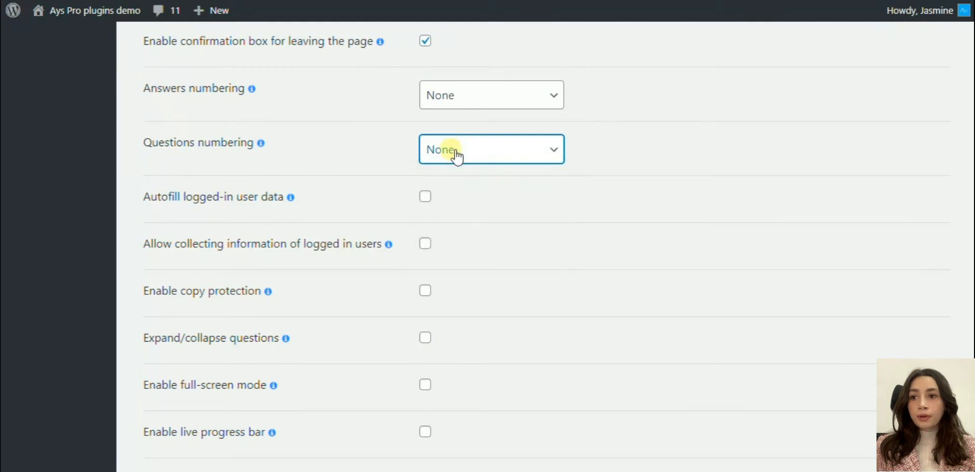
scroll(381, 214, "down", 2)
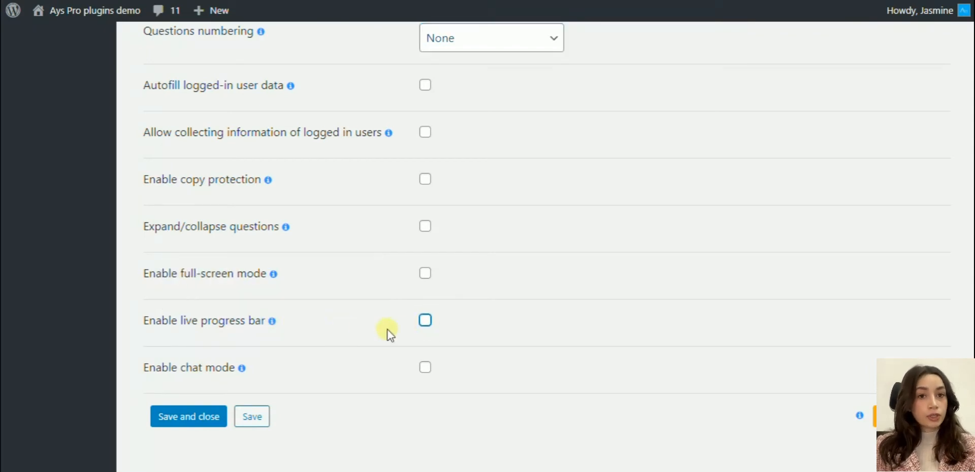
scroll(310, 326, "up", 1)
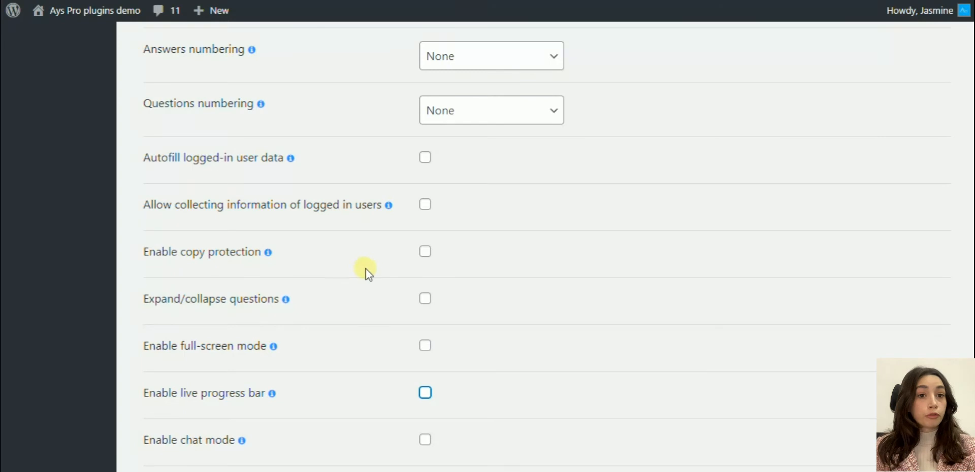
scroll(590, 275, "down", 1)
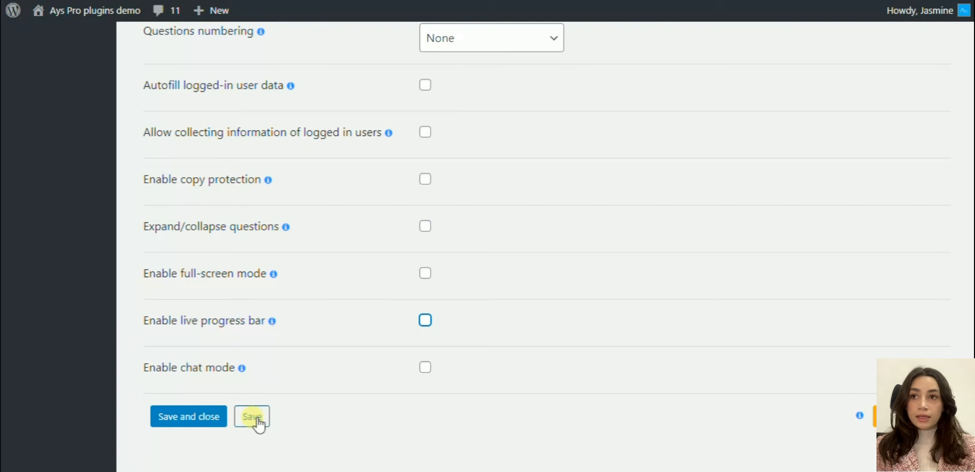
Save the settings and show the Survey results settings section.
left_click(414, 244)
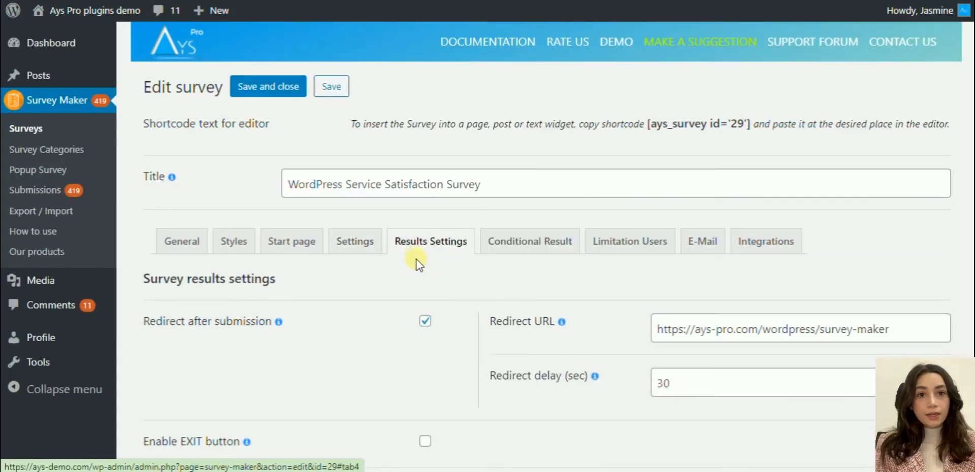
left_click_drag(278, 280, 145, 281)
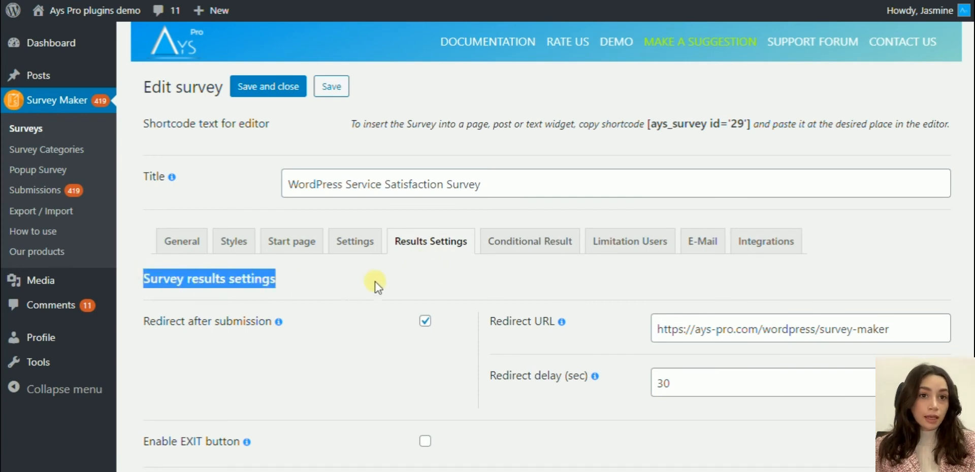
scroll(374, 286, "down", 1)
left_click(373, 220)
scroll(373, 219, "down", 1)
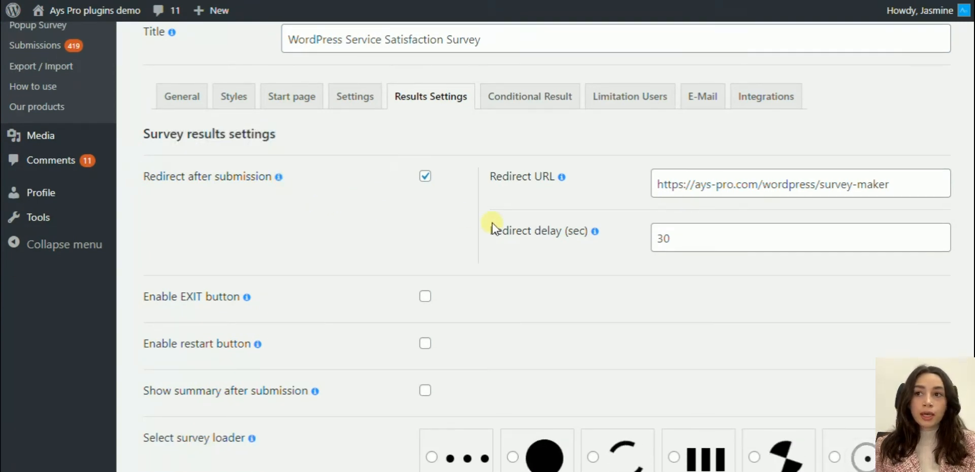
Review the redirect URL and delay after submission, and choose a different survey loader.
left_click(898, 184)
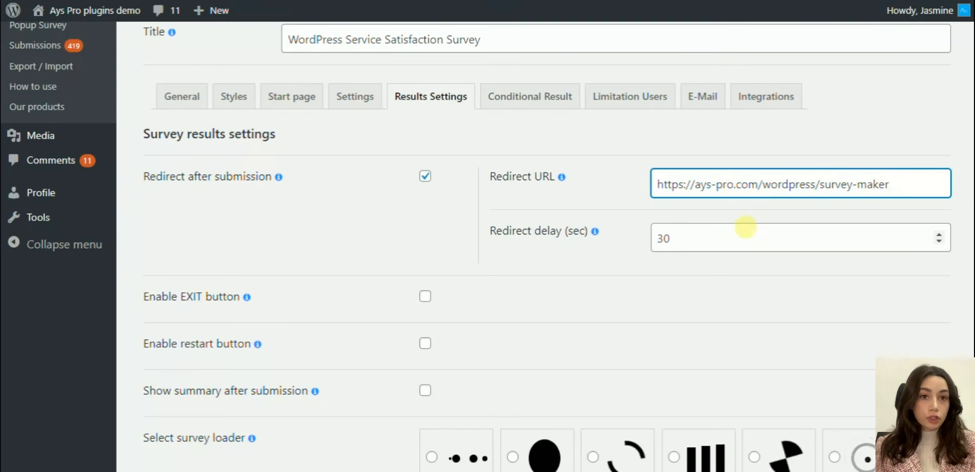
left_click(739, 236)
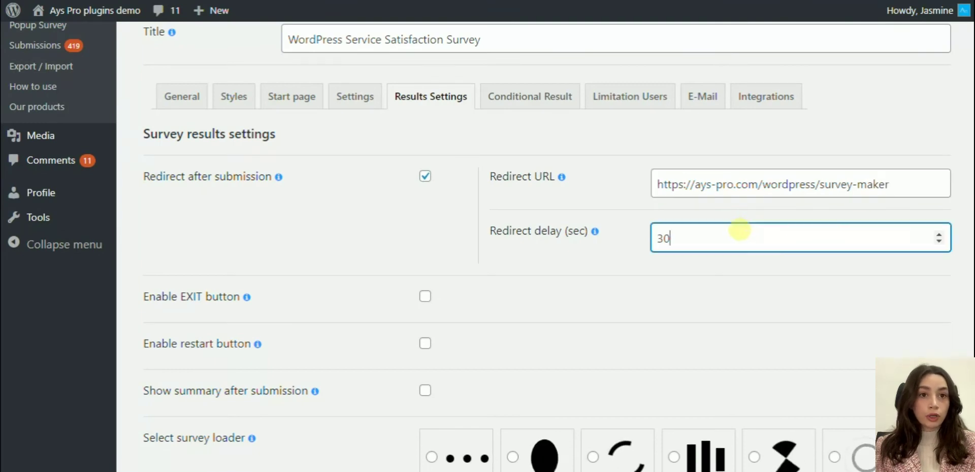
left_click(939, 242)
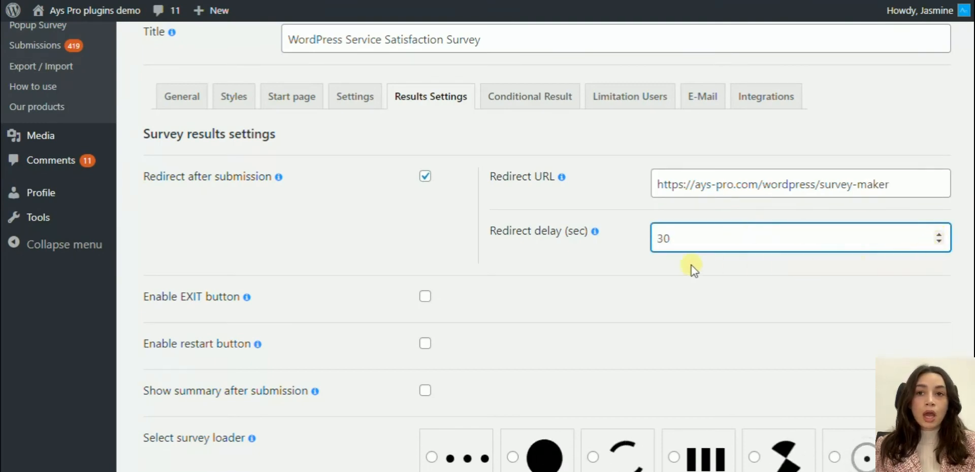
mouse_move(594, 230)
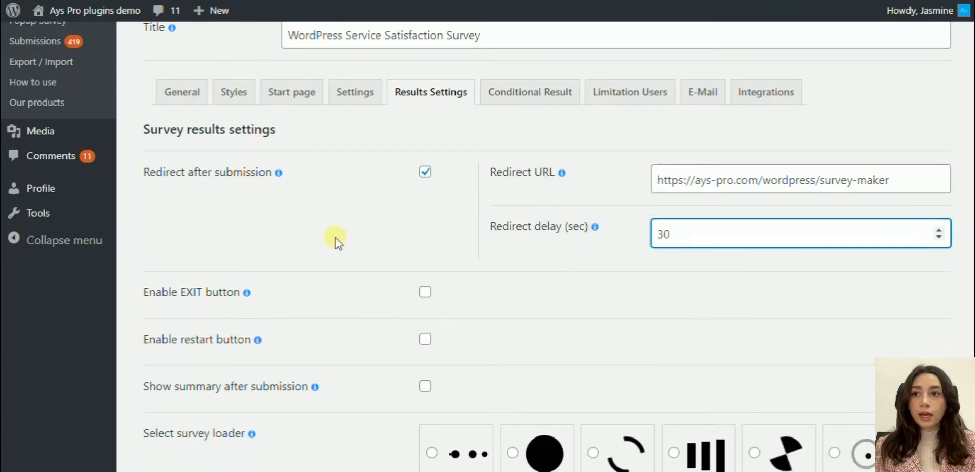
scroll(335, 240, "down", 1)
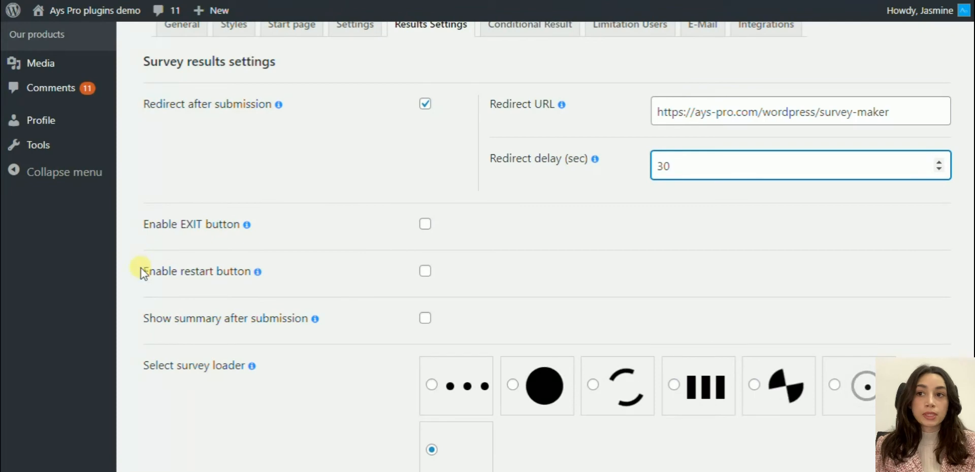
scroll(329, 287, "down", 1)
scroll(329, 287, "down", 1)
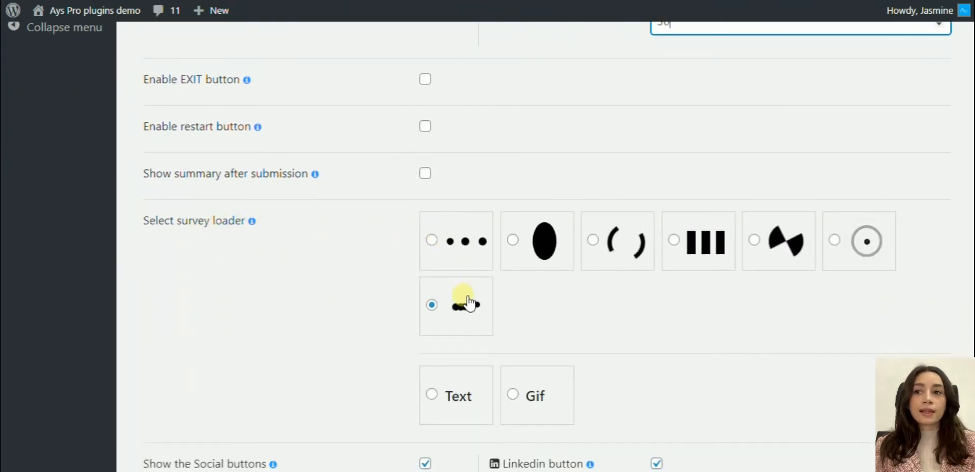
left_click(431, 240)
left_click(512, 241)
left_click(593, 241)
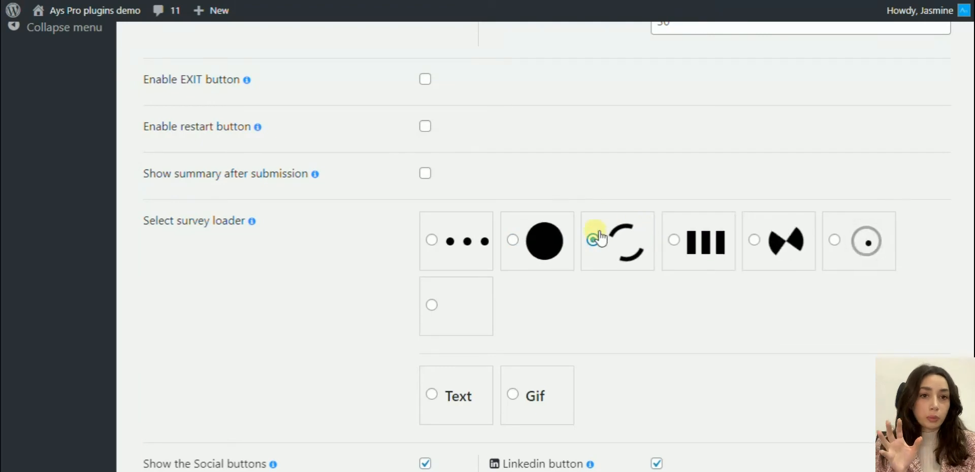
left_click(861, 245)
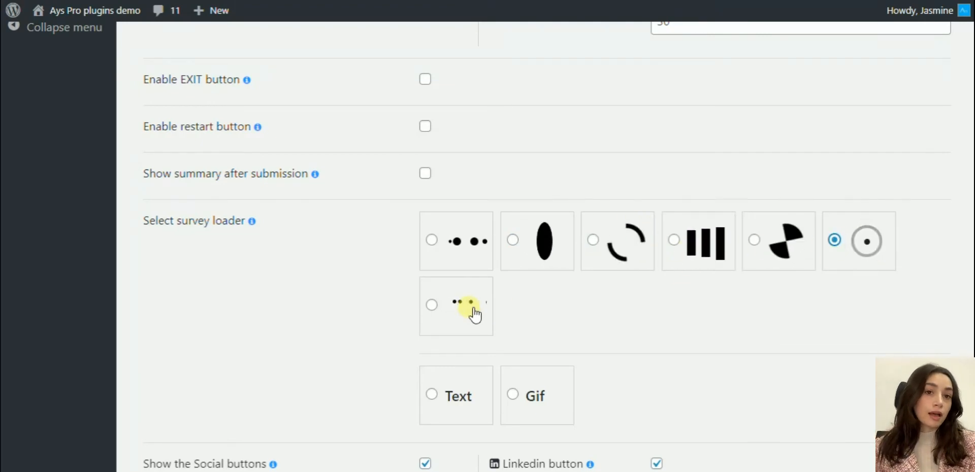
left_click(455, 306)
scroll(347, 296, "down", 2)
scroll(351, 282, "down", 2)
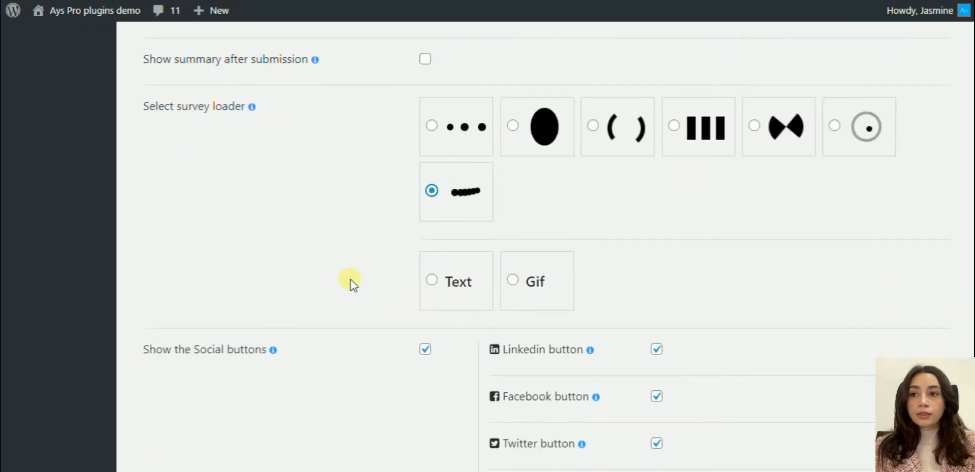
scroll(488, 290, "down", 2)
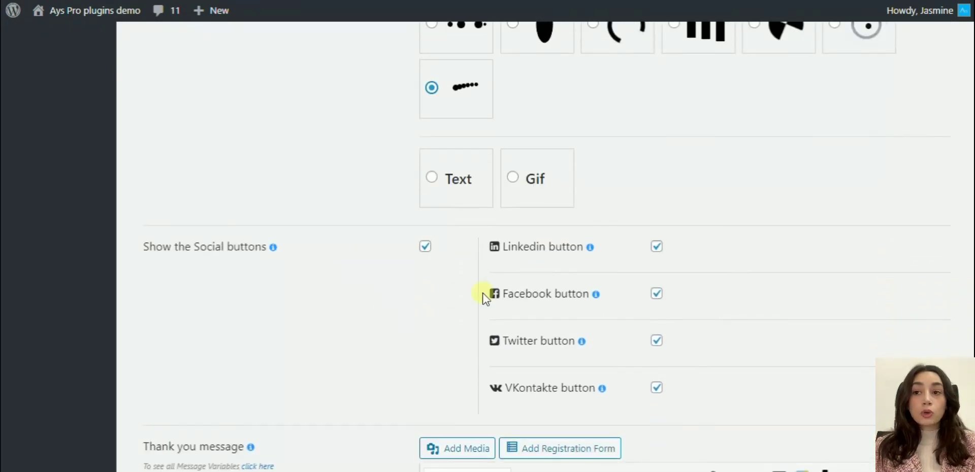
left_click(425, 246)
left_click(424, 246)
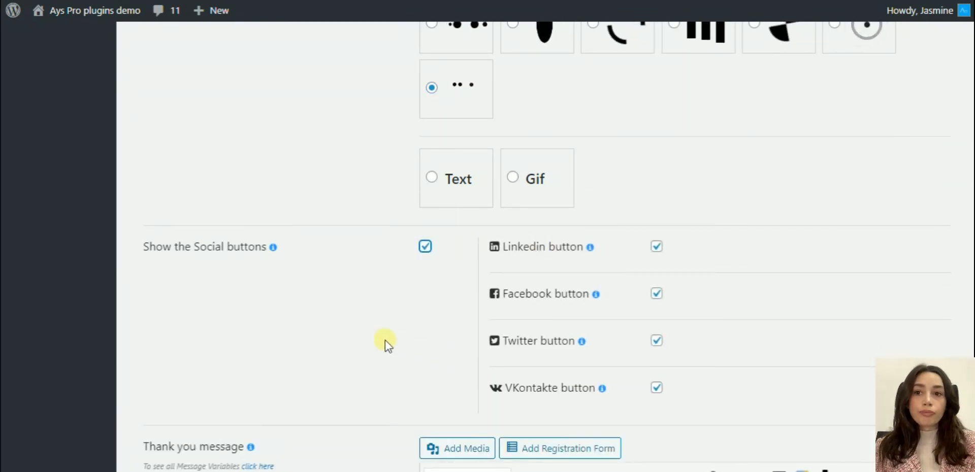
scroll(335, 305, "down", 2)
scroll(282, 308, "down", 1)
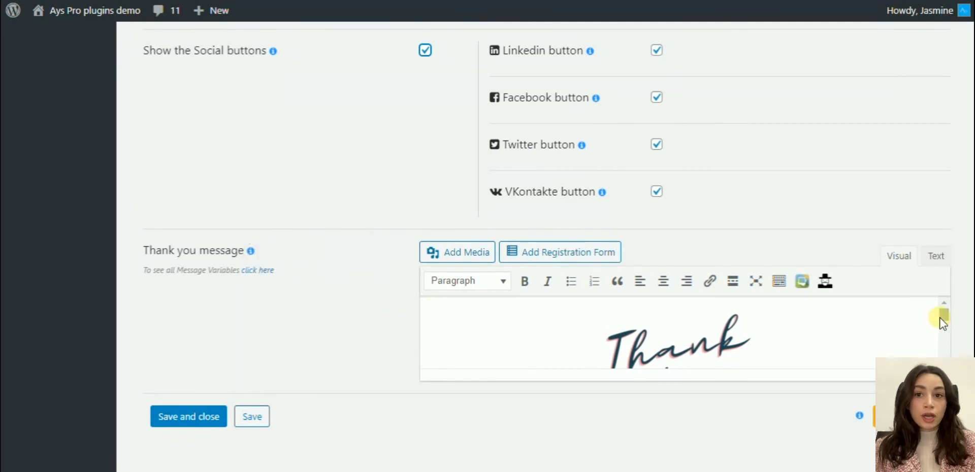
scroll(941, 320, "down", 1)
left_click_drag(942, 322, 947, 337)
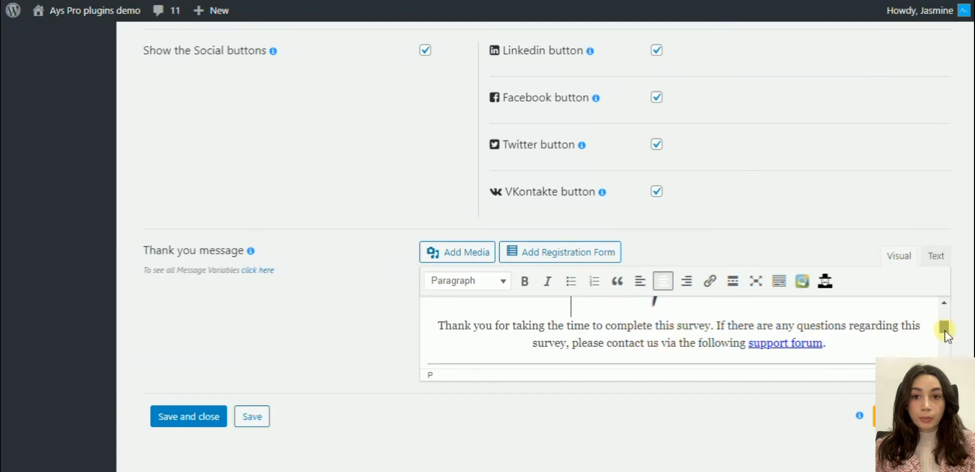
mouse_move(947, 338)
left_mouse_down()
mouse_move(949, 351)
mouse_move(943, 316)
left_mouse_up()
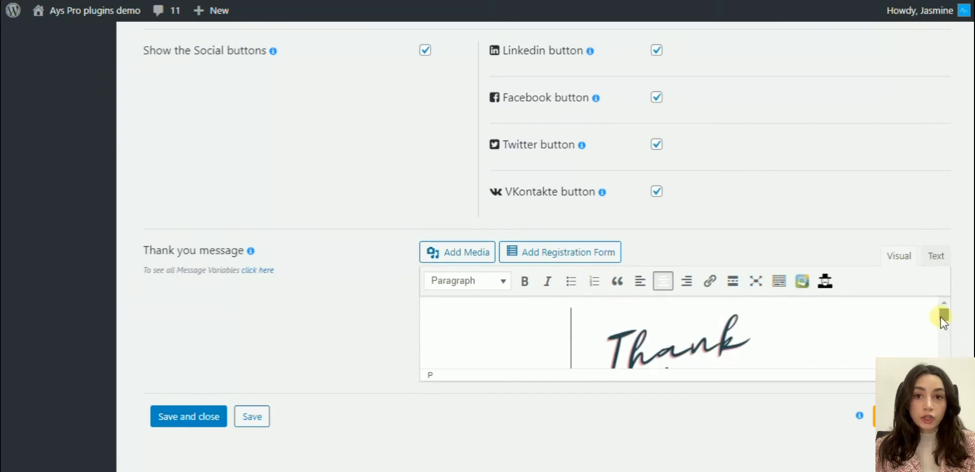
left_click(779, 329)
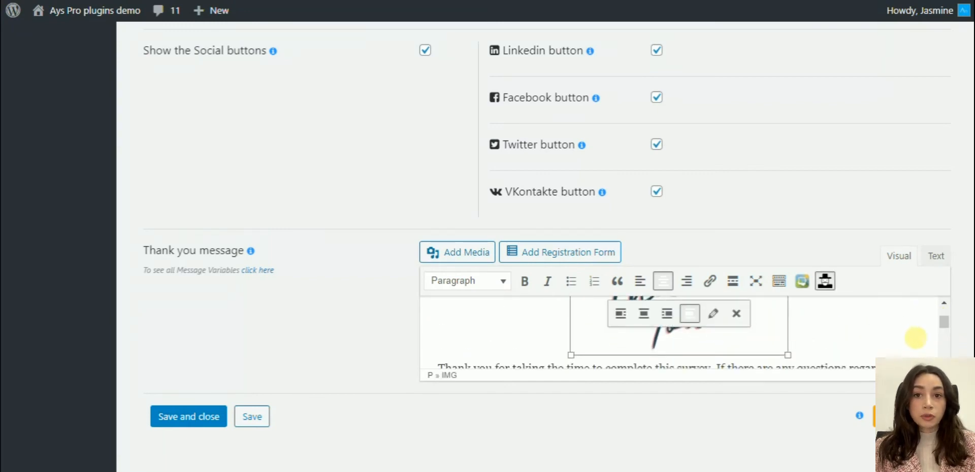
left_click_drag(944, 323, 943, 357)
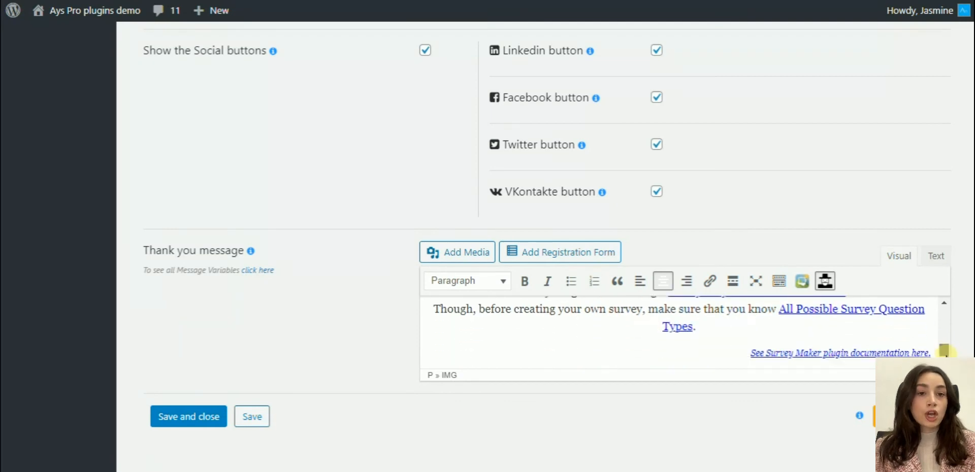